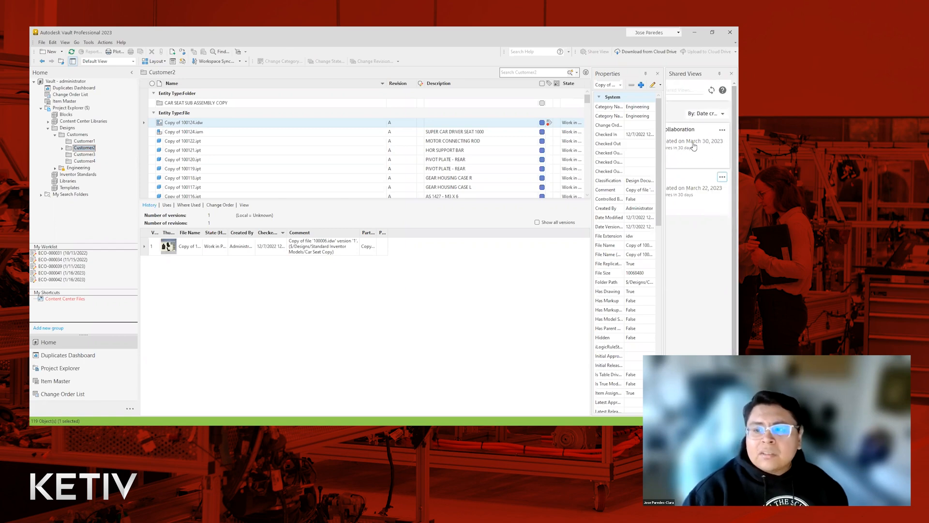
Switch to Autodesk Viewer and display the second sheet of the shared Copy of 100124 collaboration drawing.
{"action": "left_click_drag", "start_coordinate": [716, 411], "coordinate": [695, 411]}
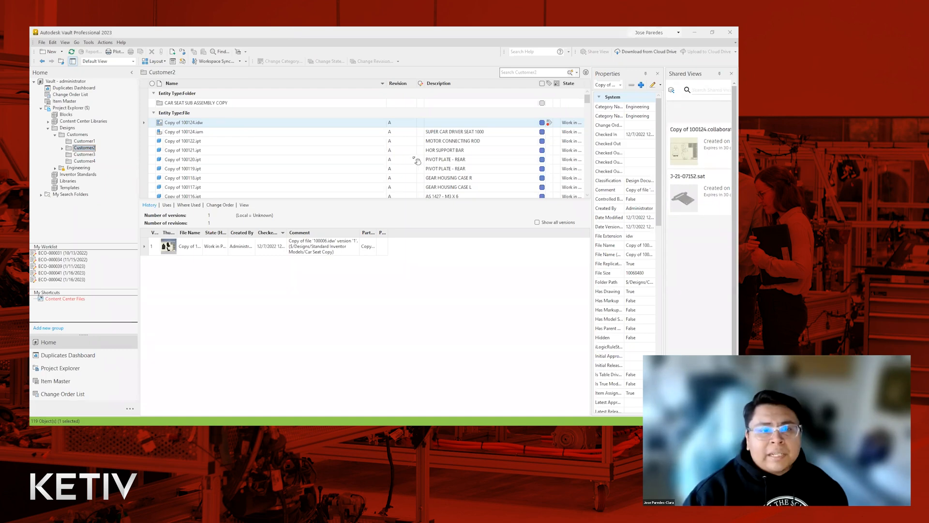
{"action": "key", "text": "alt+Tab"}
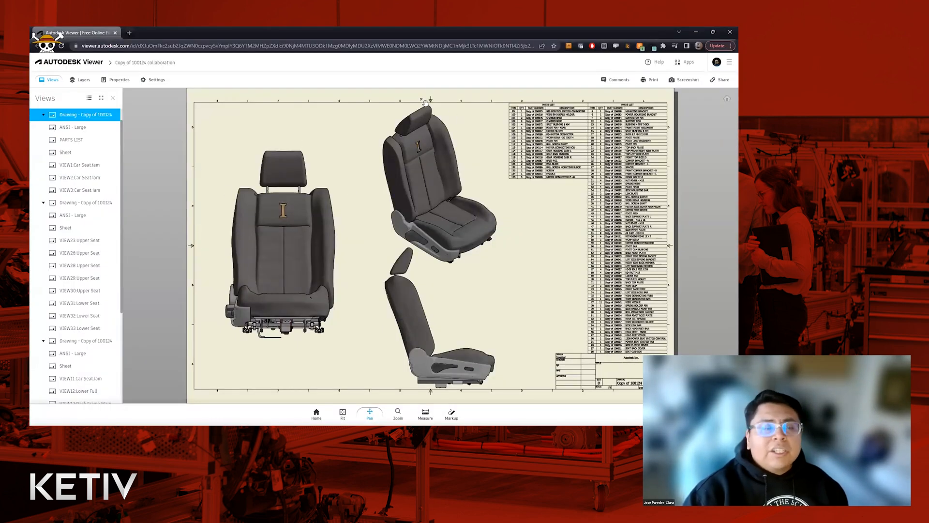
{"action": "mouse_move", "coordinate": [441, 256]}
{"action": "left_mouse_down"}
{"action": "mouse_move", "coordinate": [457, 192]}
{"action": "mouse_move", "coordinate": [454, 264]}
{"action": "mouse_move", "coordinate": [429, 263]}
{"action": "left_mouse_up"}
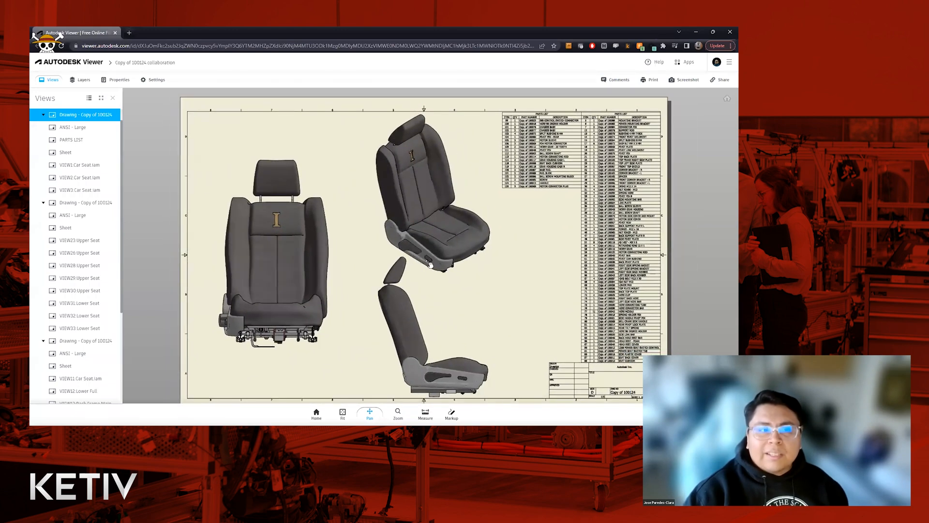
{"action": "left_click", "coordinate": [91, 203]}
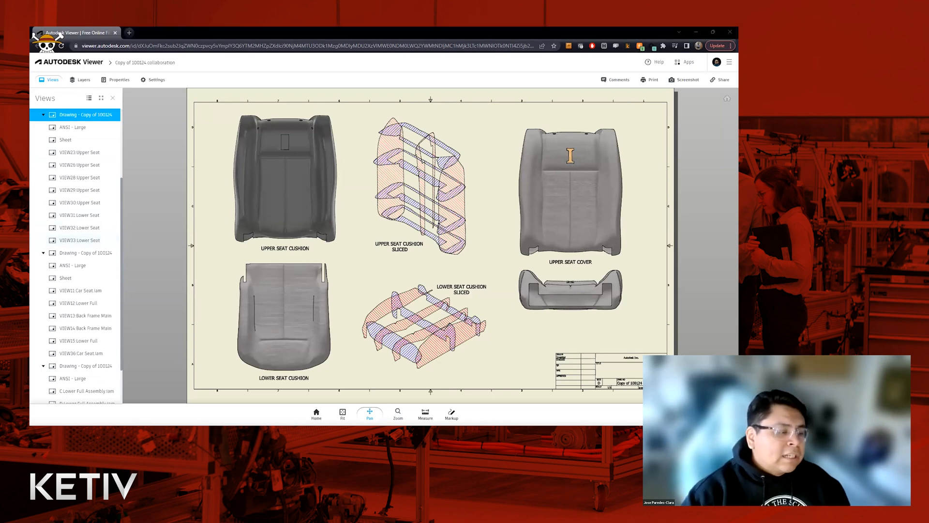
Return to Vault, widen the Shared Views panel and extend the expiration of the J-21-07152.sat shared view.
{"action": "key", "text": "alt+Tab"}
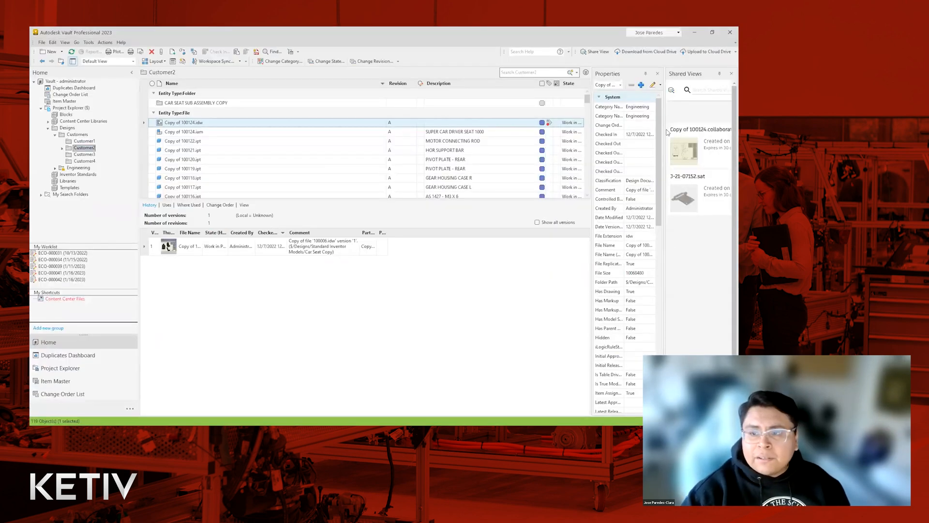
{"action": "left_click_drag", "start_coordinate": [665, 138], "coordinate": [639, 139]}
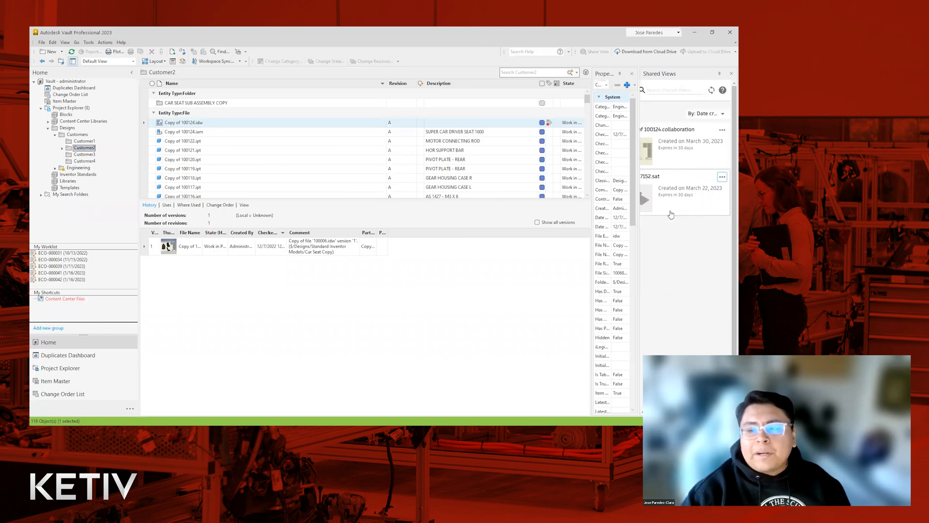
{"action": "left_click", "coordinate": [722, 178]}
{"action": "left_click", "coordinate": [700, 210]}
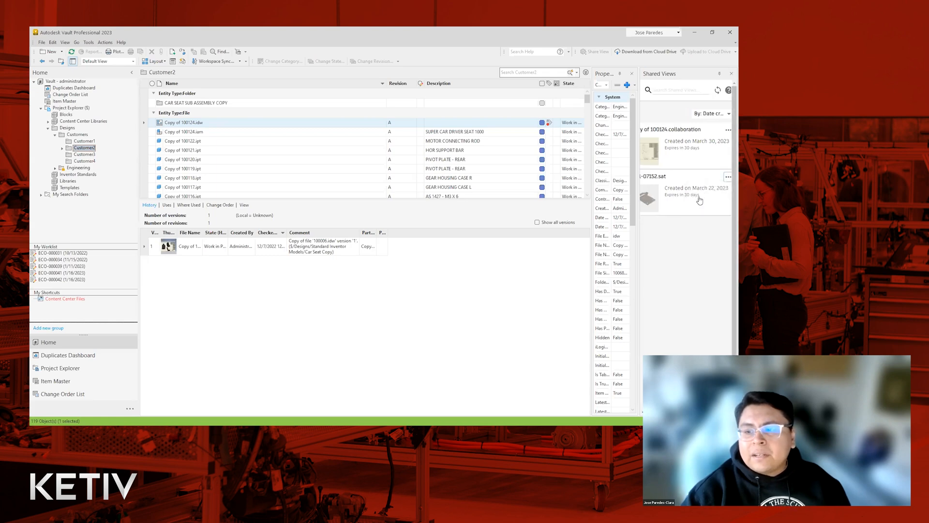
{"action": "left_click", "coordinate": [728, 178]}
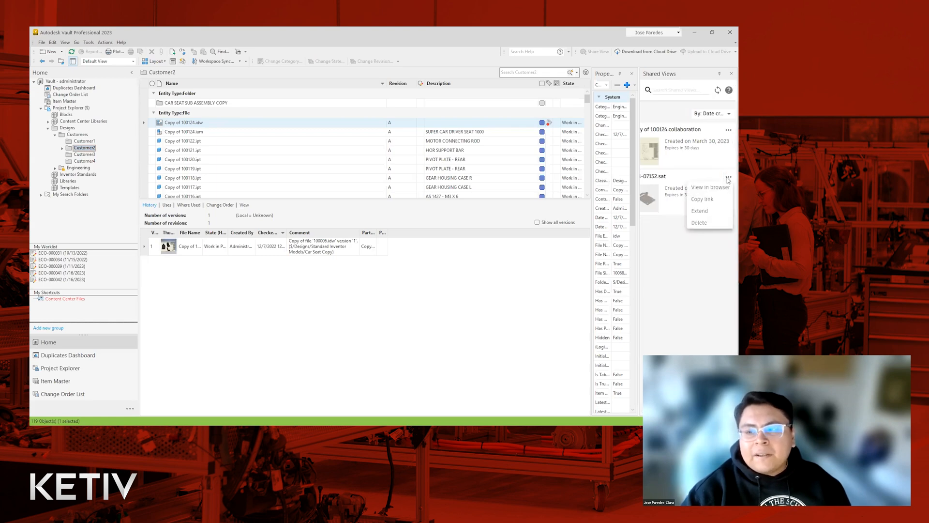
{"action": "left_click", "coordinate": [687, 256]}
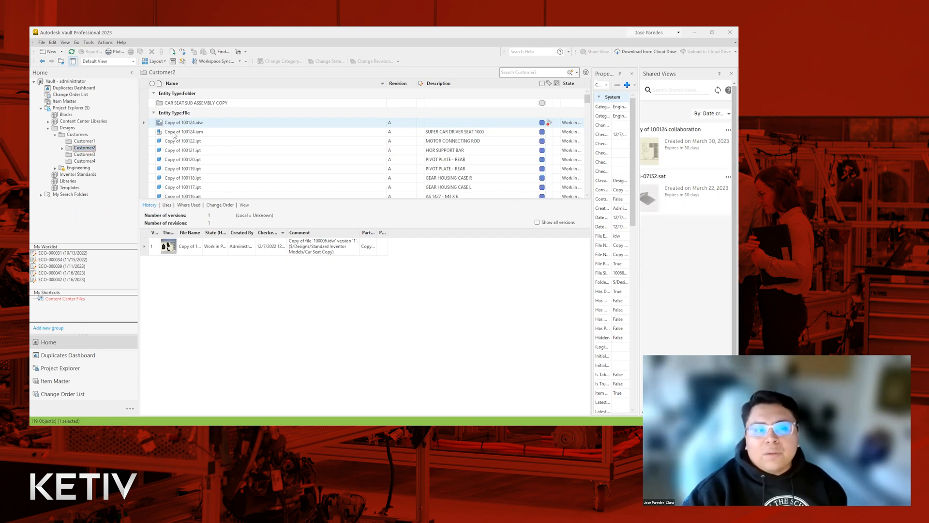
Open the details of the J-21-07152.sat shared view and view its model in the browser.
{"action": "left_click", "coordinate": [187, 141]}
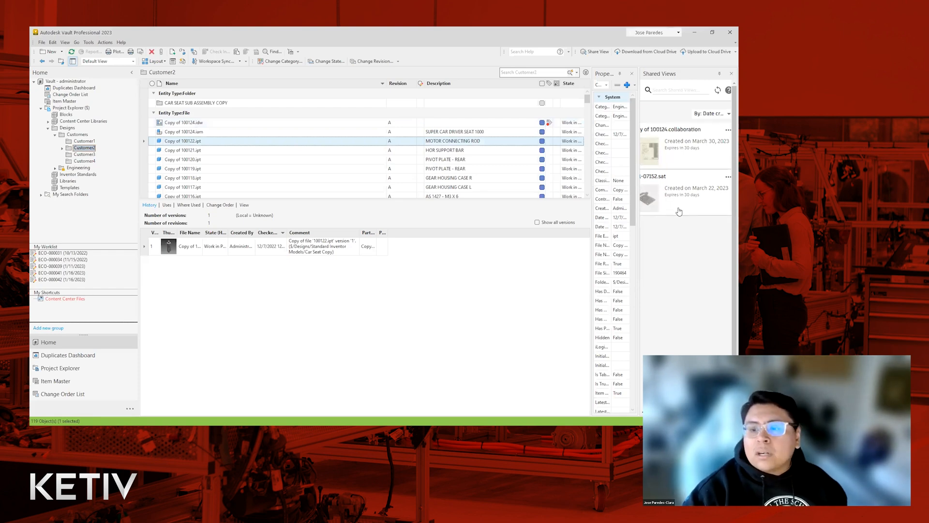
{"action": "left_click", "coordinate": [727, 185]}
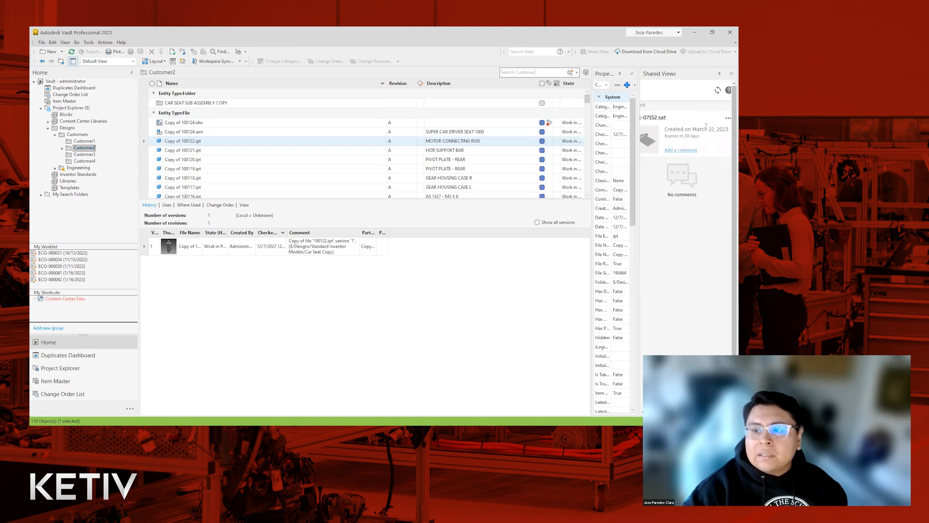
{"action": "left_click", "coordinate": [728, 118]}
{"action": "left_click", "coordinate": [699, 140]}
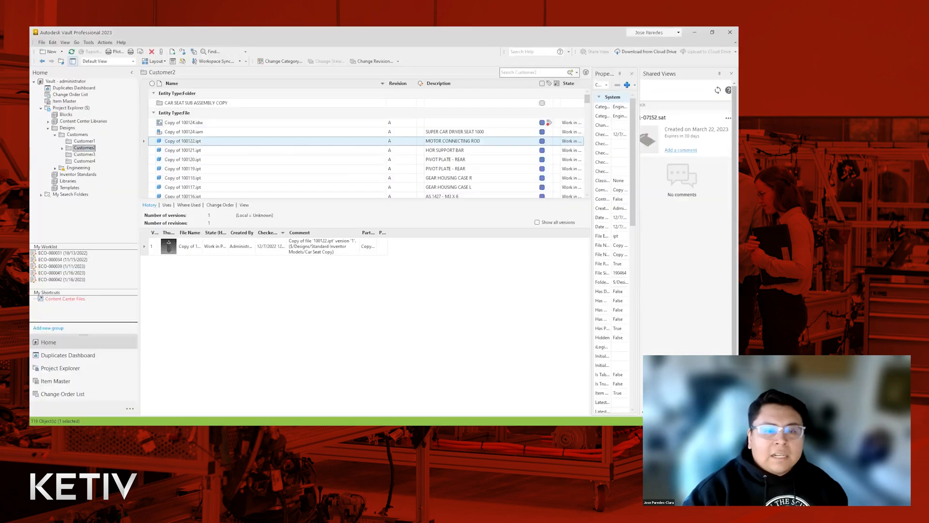
Copy the link of the J-21-07152.sat shared view and switch to the model in Autodesk Viewer.
{"action": "left_click", "coordinate": [728, 118]}
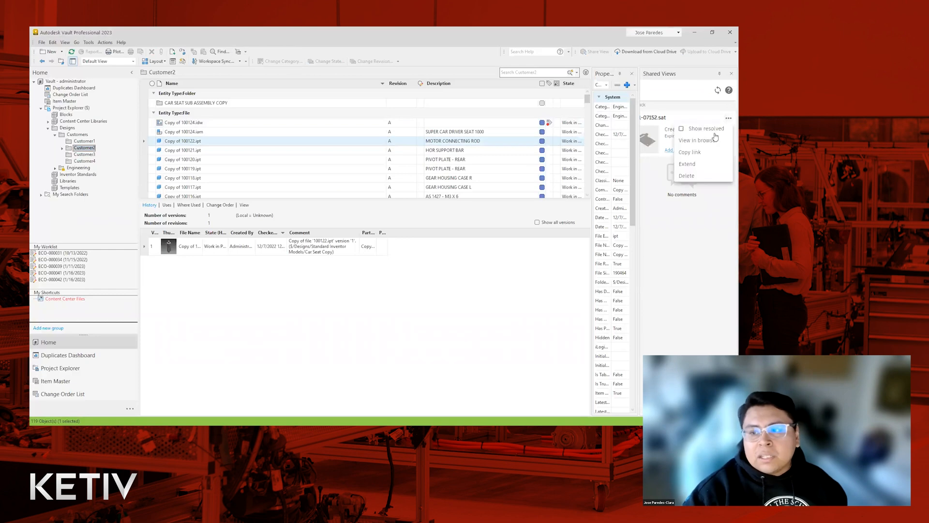
{"action": "left_click", "coordinate": [689, 152]}
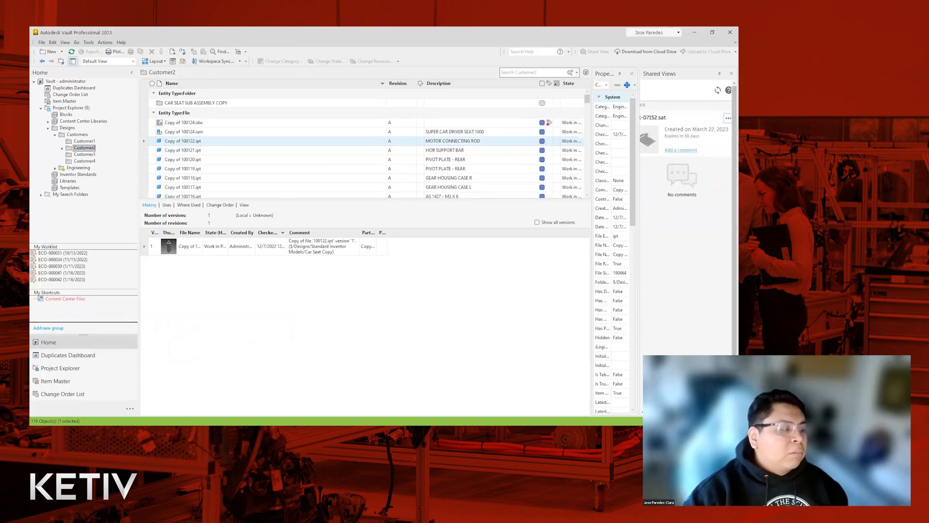
{"action": "key", "text": "alt+Tab"}
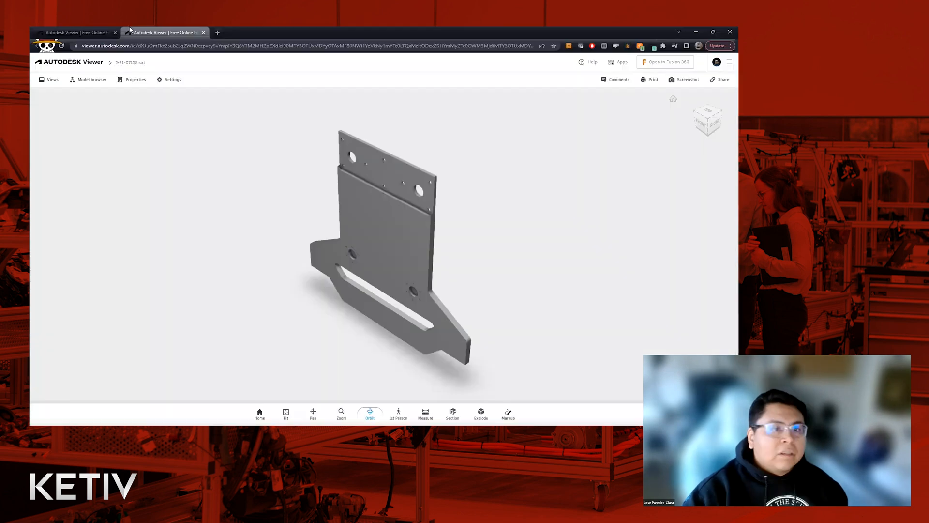
{"action": "left_click", "coordinate": [217, 32]}
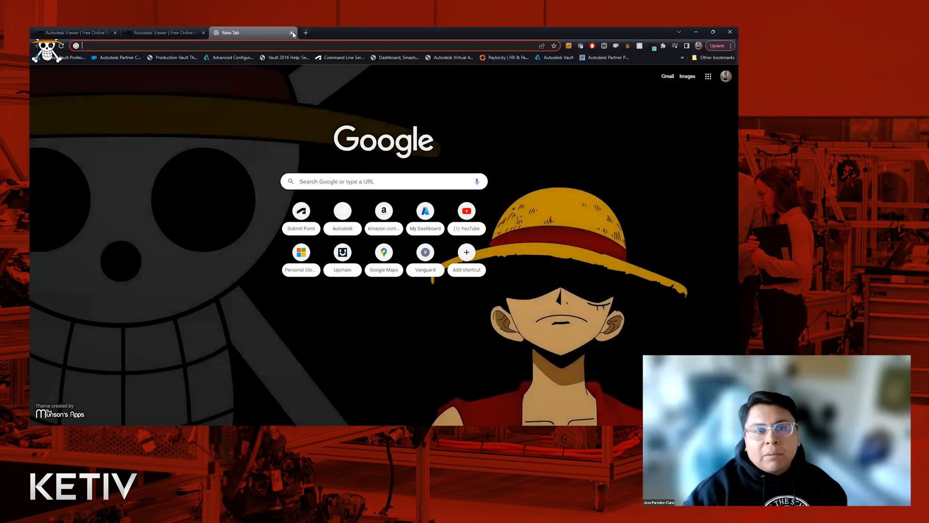
{"action": "left_click", "coordinate": [292, 33]}
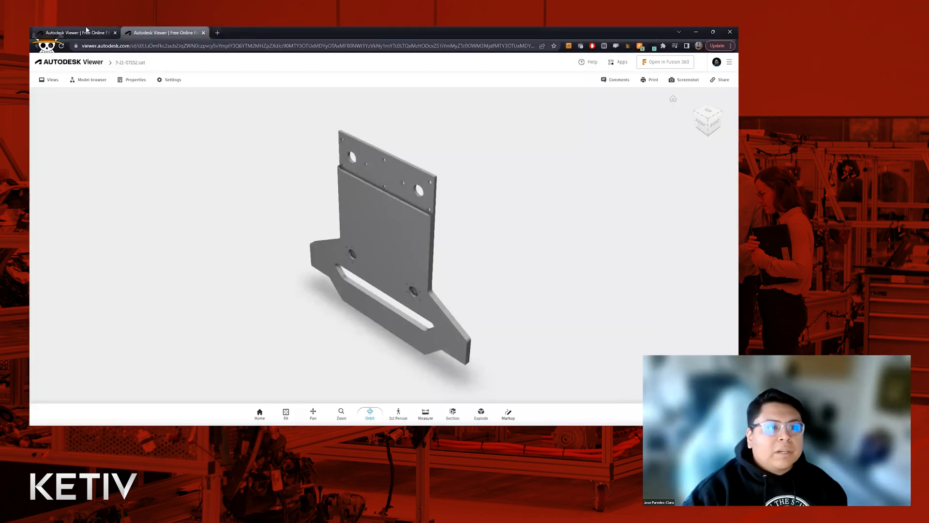
Display the first sheet of the Copy of 100124 collaboration drawing and compare it with the J-21-07152.sat model.
{"action": "left_click", "coordinate": [86, 31]}
{"action": "scroll", "coordinate": [99, 149], "scroll_direction": "up", "scroll_amount": 3}
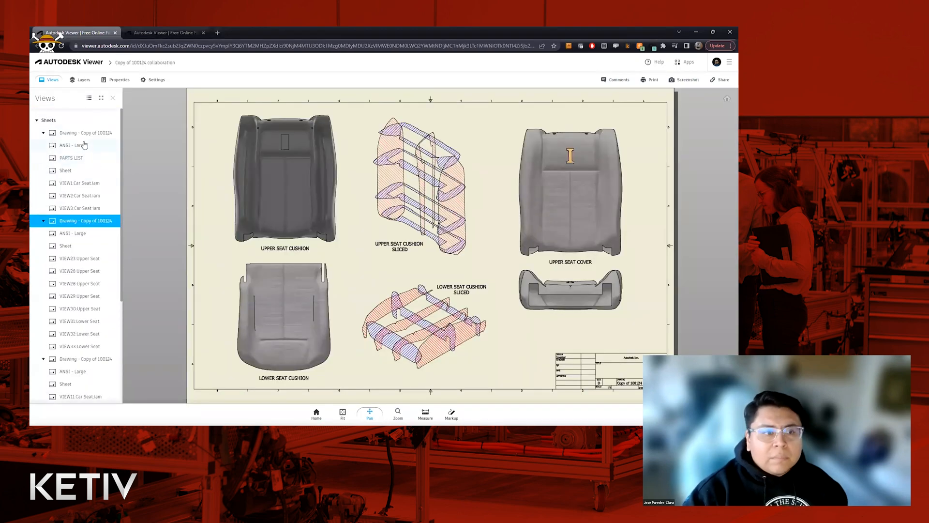
{"action": "left_click", "coordinate": [86, 133]}
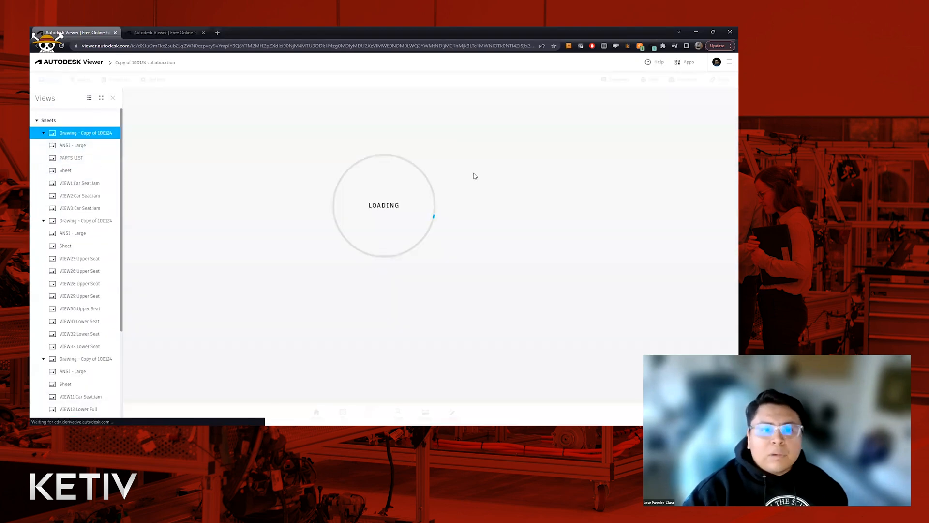
{"action": "key", "text": "ctrl+Tab"}
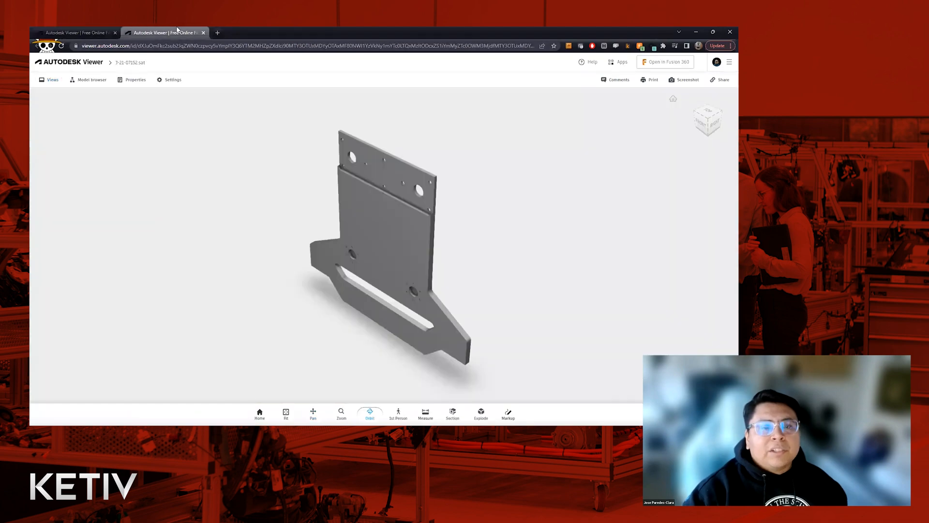
{"action": "key", "text": "ctrl+Tab"}
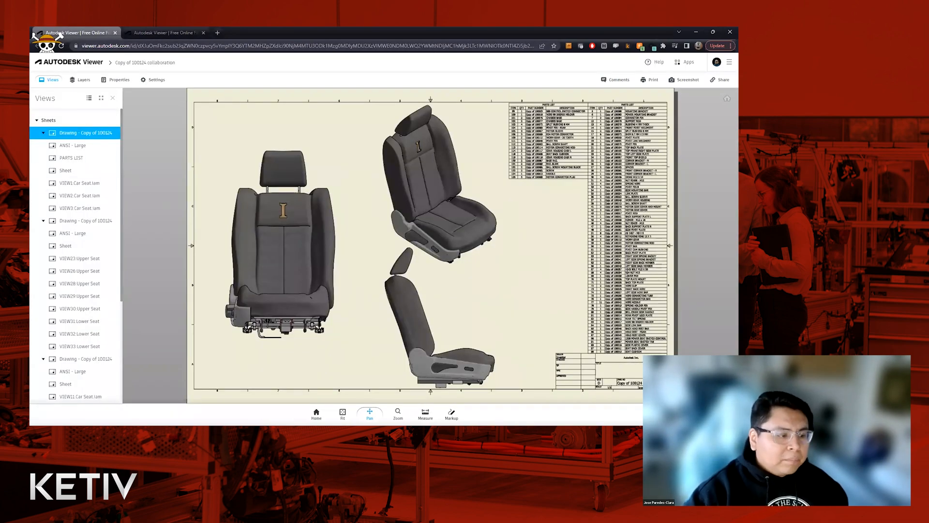
{"action": "key", "text": "alt+Tab"}
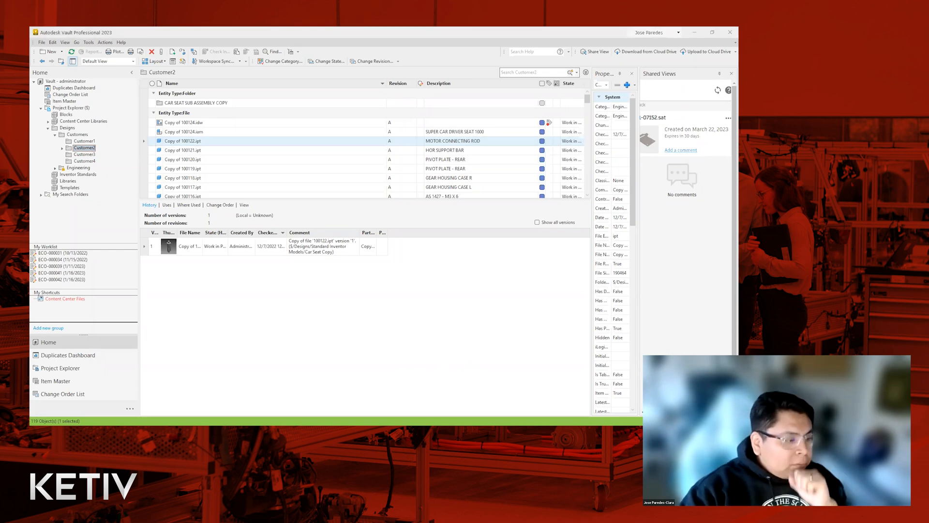
{"action": "key", "text": "alt+Tab"}
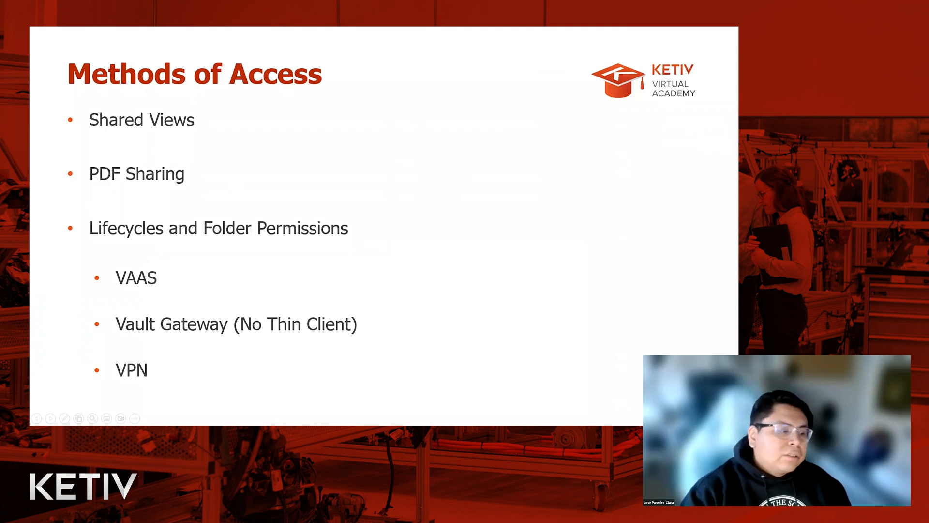
Switch back to Vault and open the lifecycle definitions in the Vault Settings.
{"action": "key", "text": "alt+Tab"}
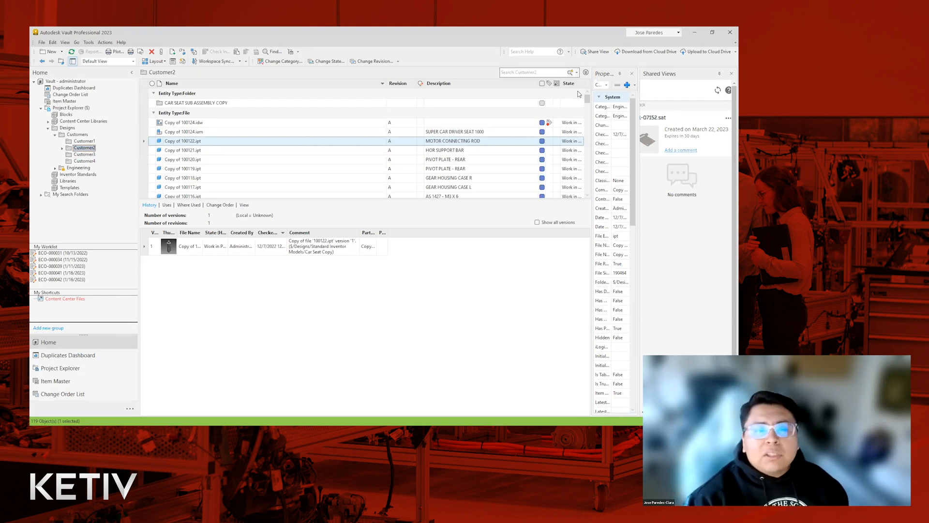
{"action": "left_click", "coordinate": [88, 42]}
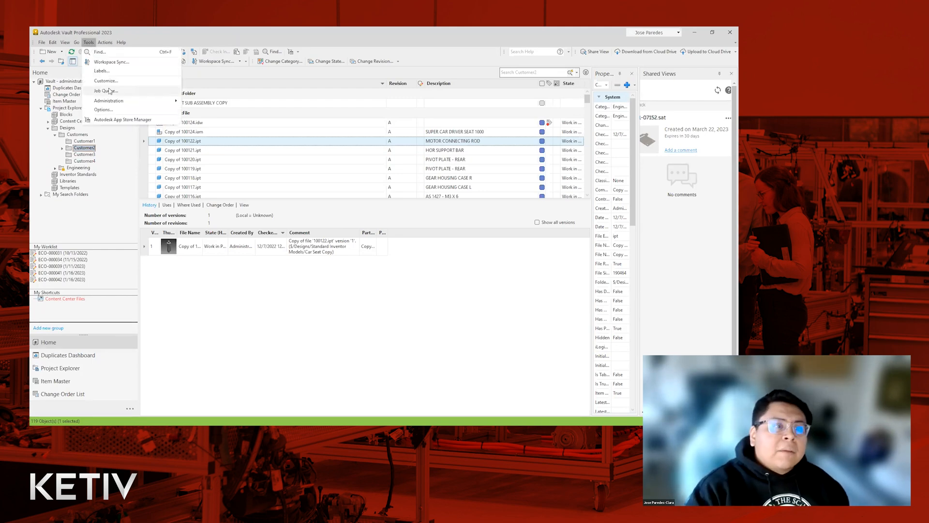
{"action": "mouse_move", "coordinate": [176, 103]}
{"action": "left_click", "coordinate": [206, 111]}
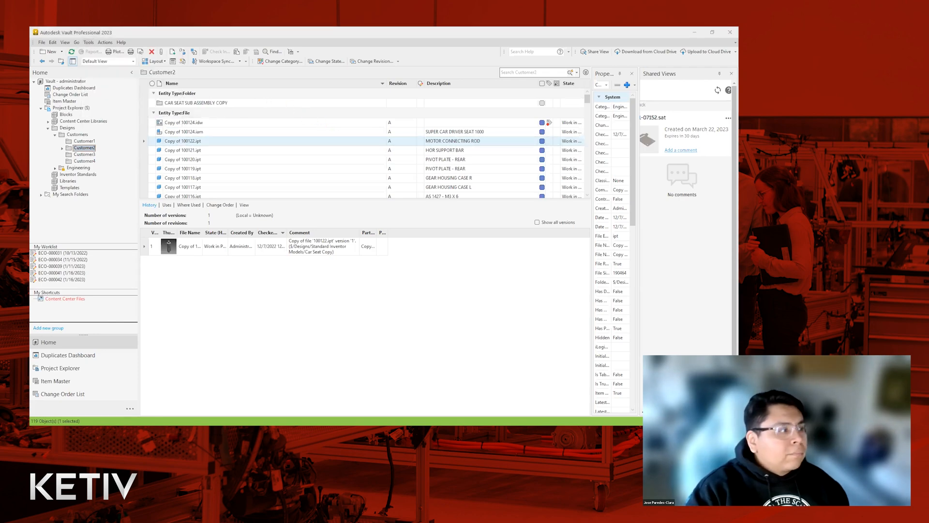
{"action": "left_click", "coordinate": [262, 128]}
{"action": "left_click", "coordinate": [371, 150]}
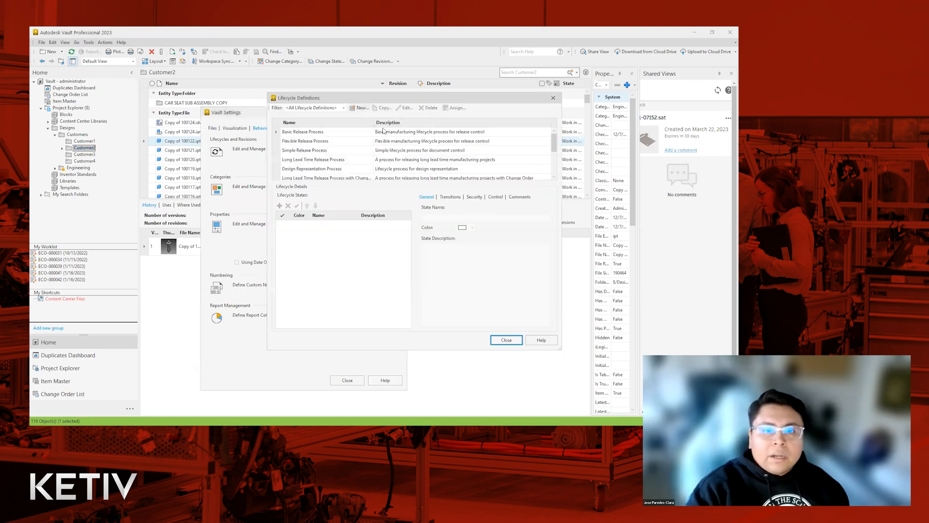
Review the actions of the For Review to Released transition in the Flexible Release Process, then close the lifecycle definitions without changes.
{"action": "left_click", "coordinate": [306, 140]}
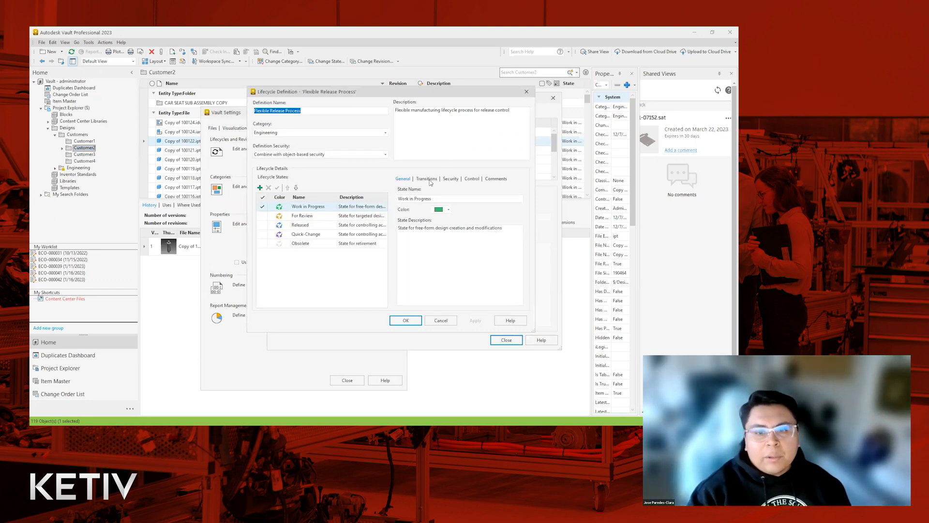
{"action": "left_click", "coordinate": [429, 179]}
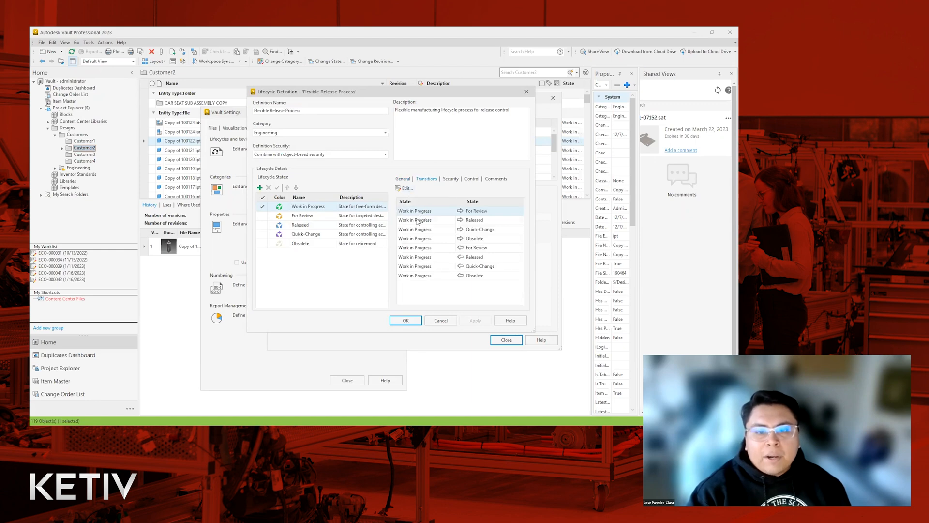
{"action": "left_click", "coordinate": [288, 216]}
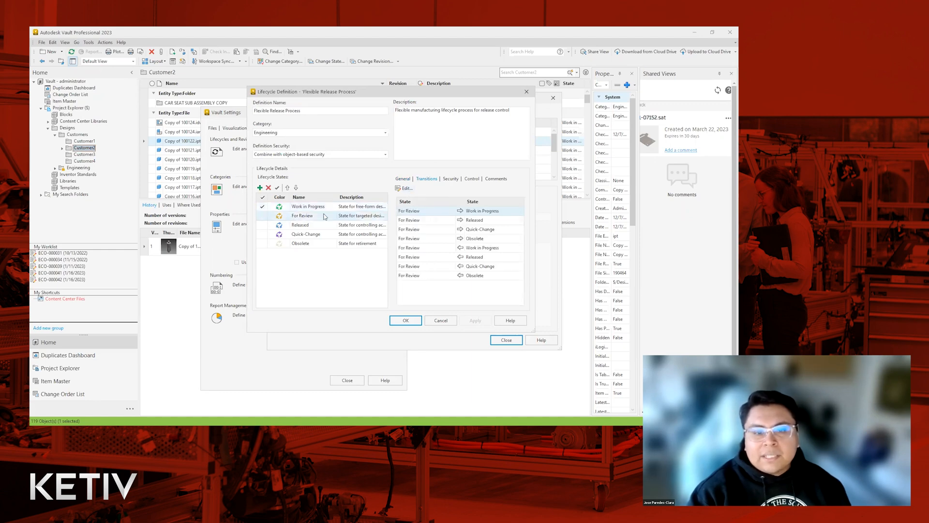
{"action": "left_click", "coordinate": [417, 221]}
{"action": "left_click", "coordinate": [402, 189]}
{"action": "left_click", "coordinate": [339, 183]}
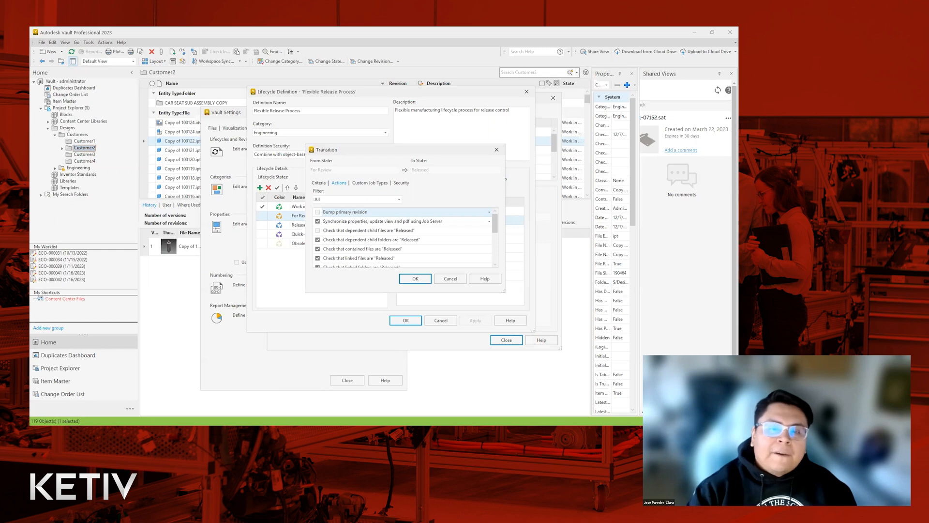
{"action": "left_click", "coordinate": [450, 279]}
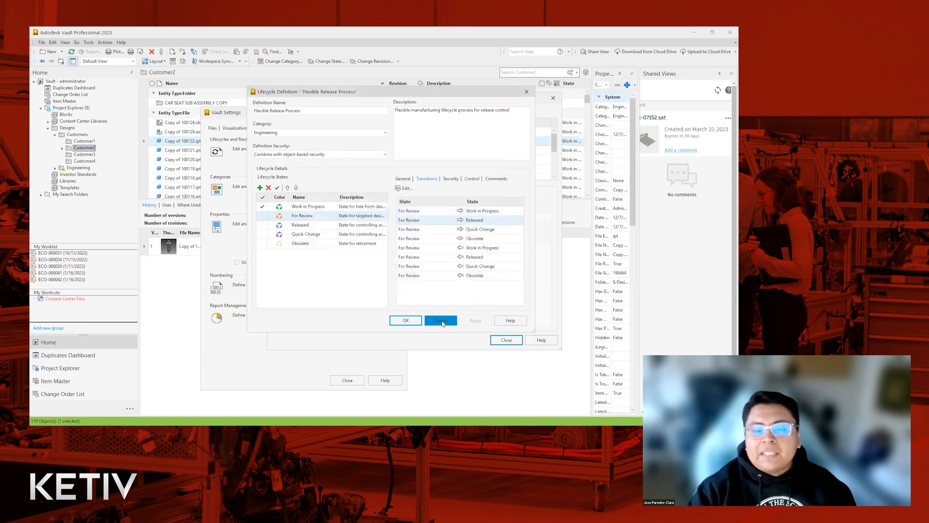
{"action": "left_click", "coordinate": [440, 322]}
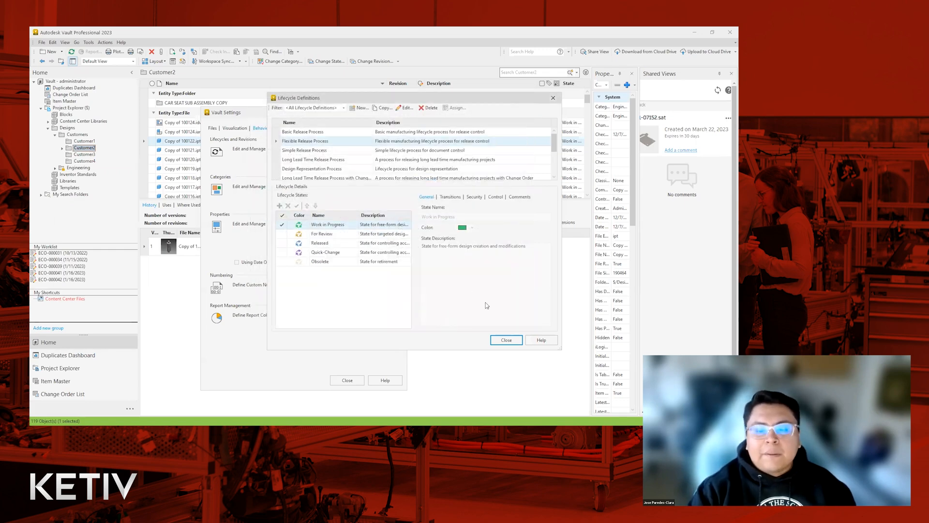
{"action": "left_click", "coordinate": [505, 340]}
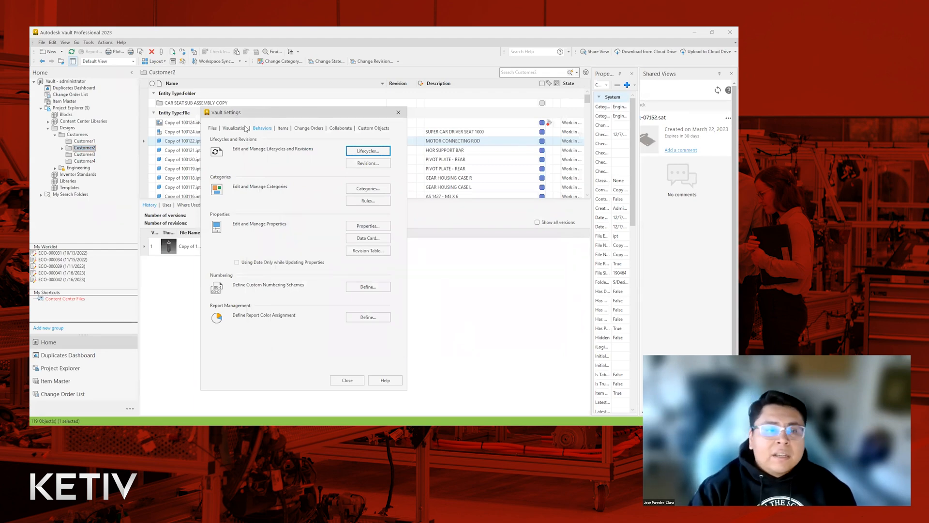
Review the PDF publish location options in the Vault Settings, close them without changes and switch to the presentation slides.
{"action": "left_click", "coordinate": [213, 129]}
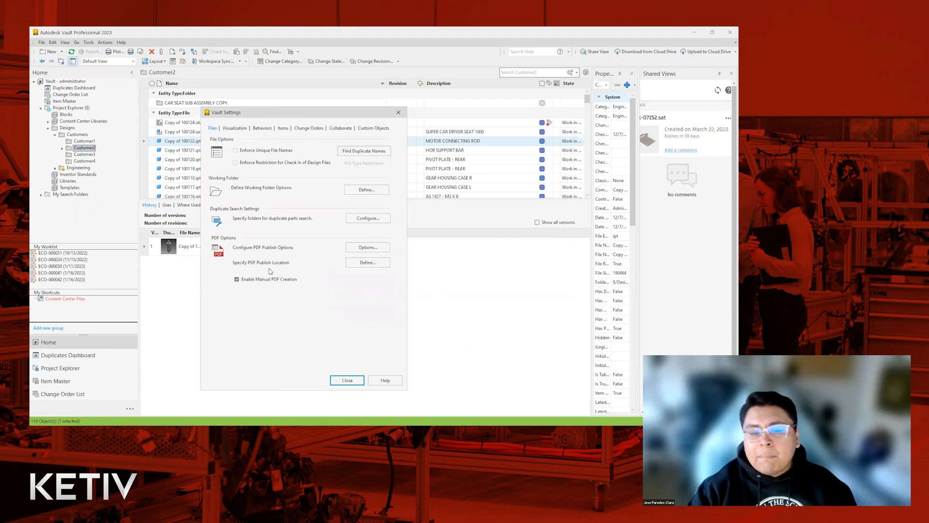
{"action": "left_click", "coordinate": [354, 262]}
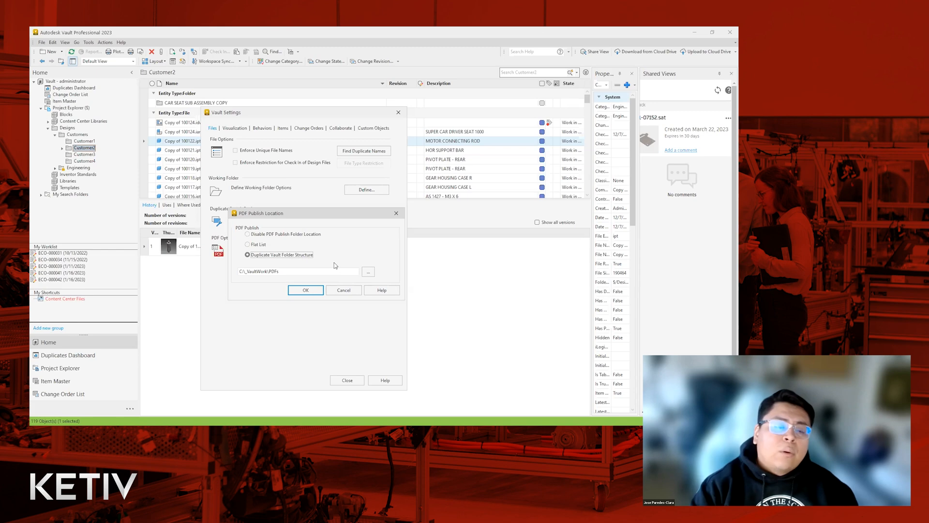
{"action": "left_click", "coordinate": [344, 290]}
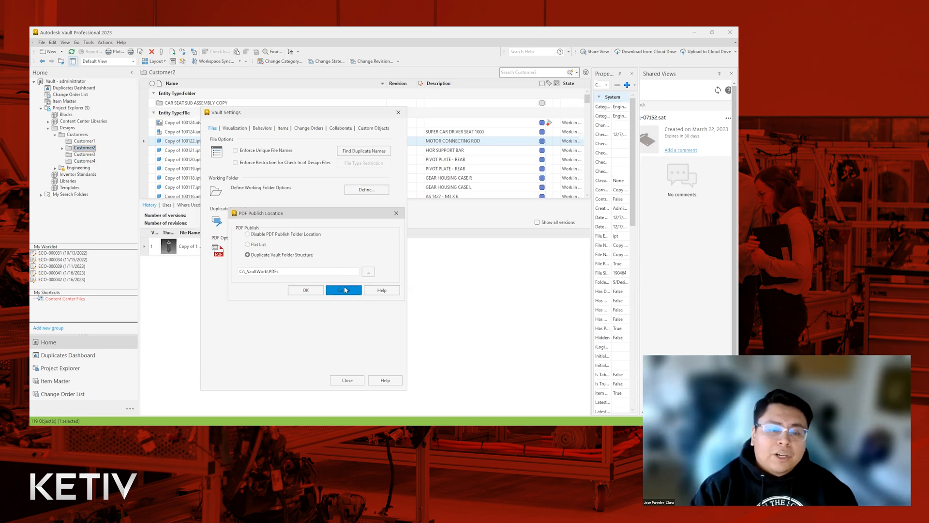
{"action": "left_click", "coordinate": [347, 380]}
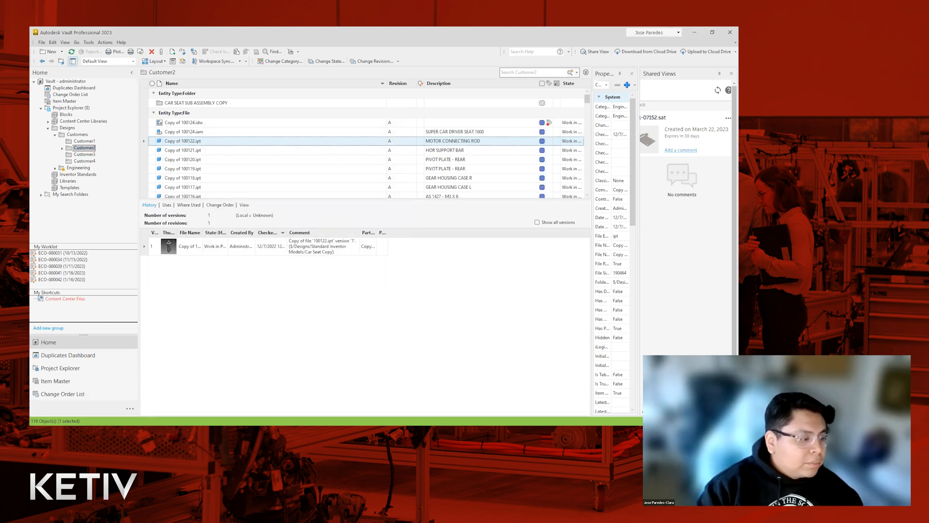
{"action": "key", "text": "alt+Tab"}
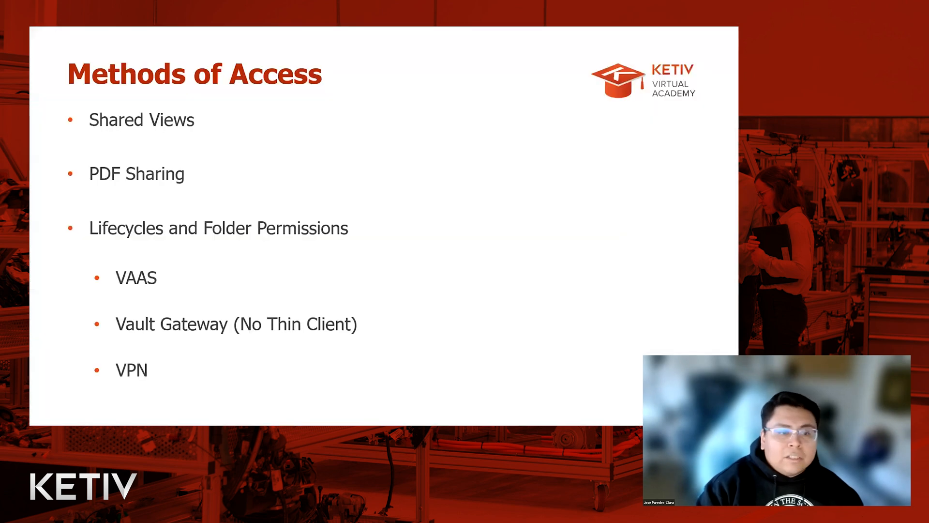
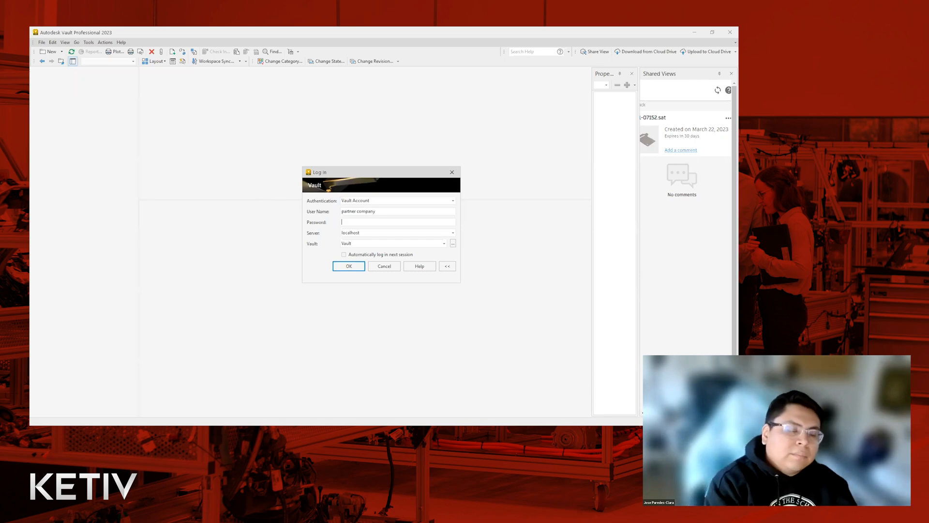
Enter the account password to log in to Vault as partner company, and display the Customers folder within Designs.
{"action": "type", "text": "••••••••••••"}
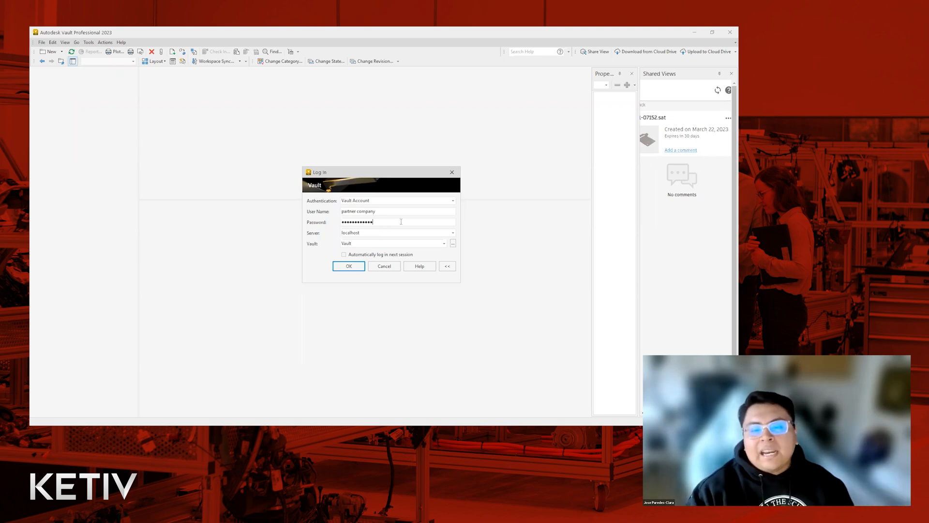
{"action": "left_click", "coordinate": [356, 271]}
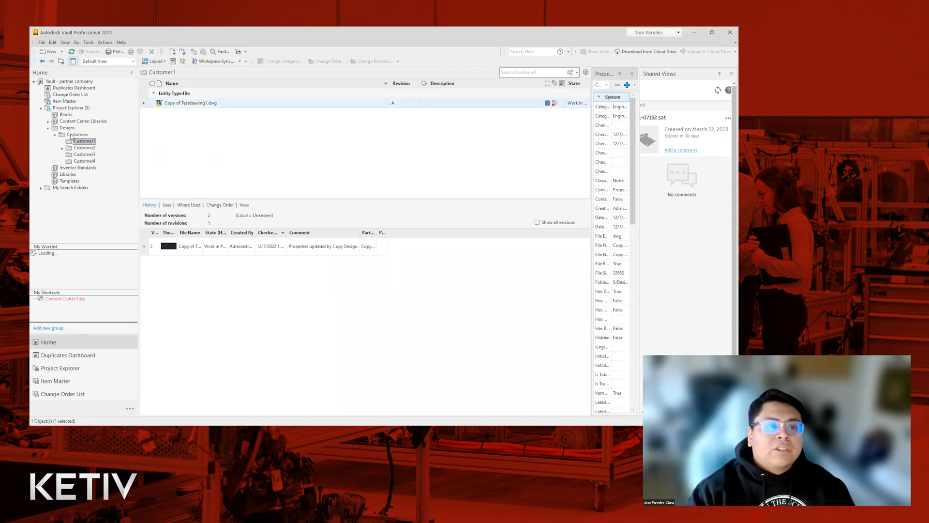
{"action": "left_click", "coordinate": [55, 128]}
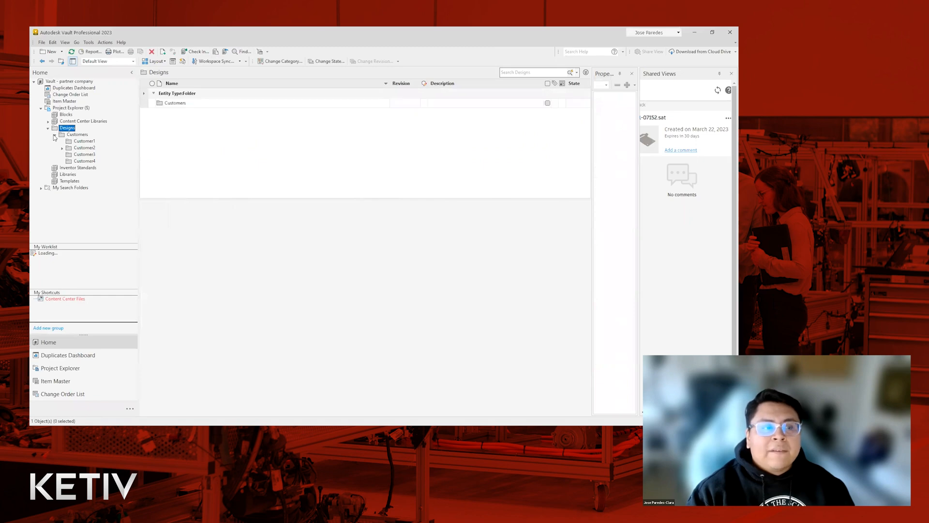
{"action": "left_click", "coordinate": [55, 136]}
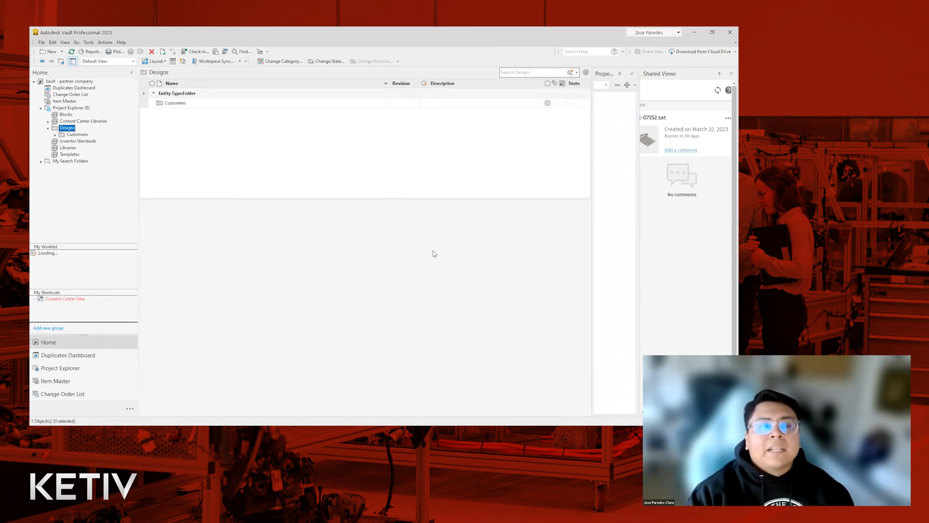
{"action": "left_click", "coordinate": [75, 135]}
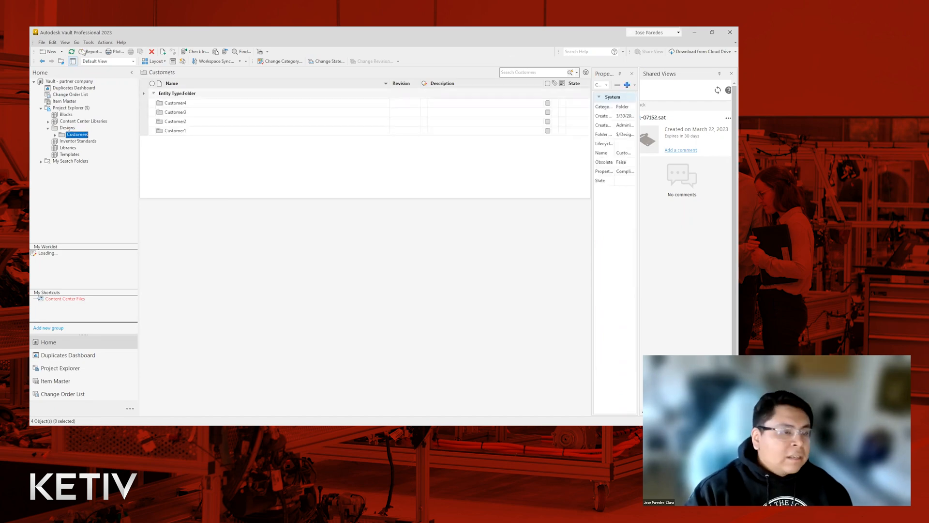
Look through the Customer4, Customer3, Customer2 and Customer1 folders accessible to the partner company account.
{"action": "left_click", "coordinate": [42, 42]}
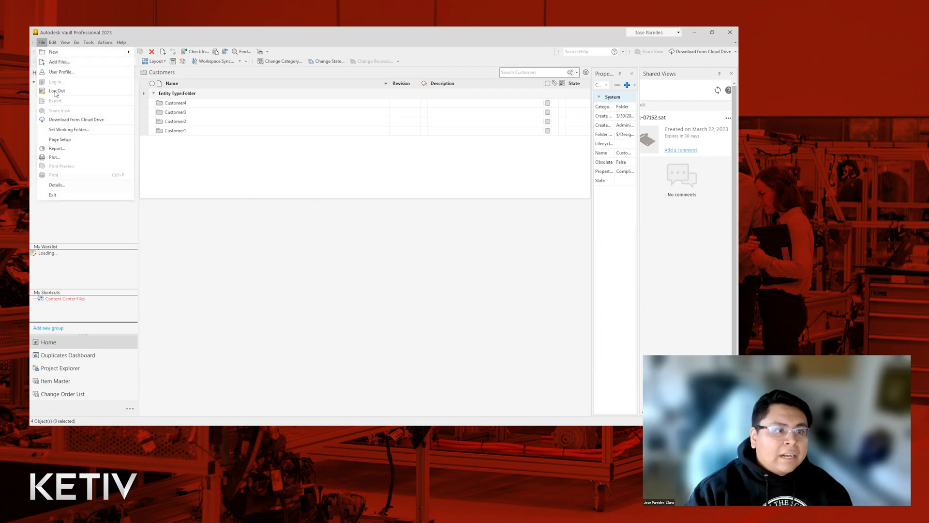
{"action": "left_click", "coordinate": [180, 164]}
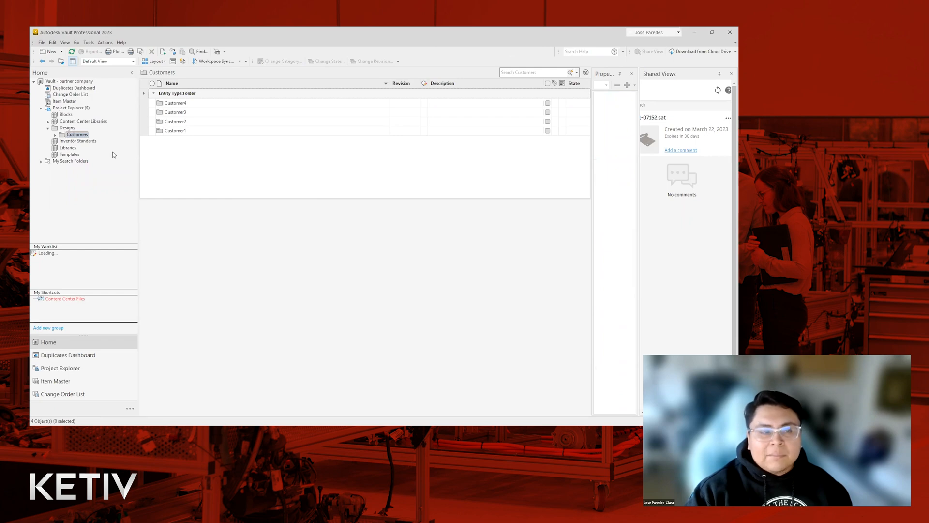
{"action": "left_click", "coordinate": [195, 103]}
{"action": "left_click", "coordinate": [196, 116]}
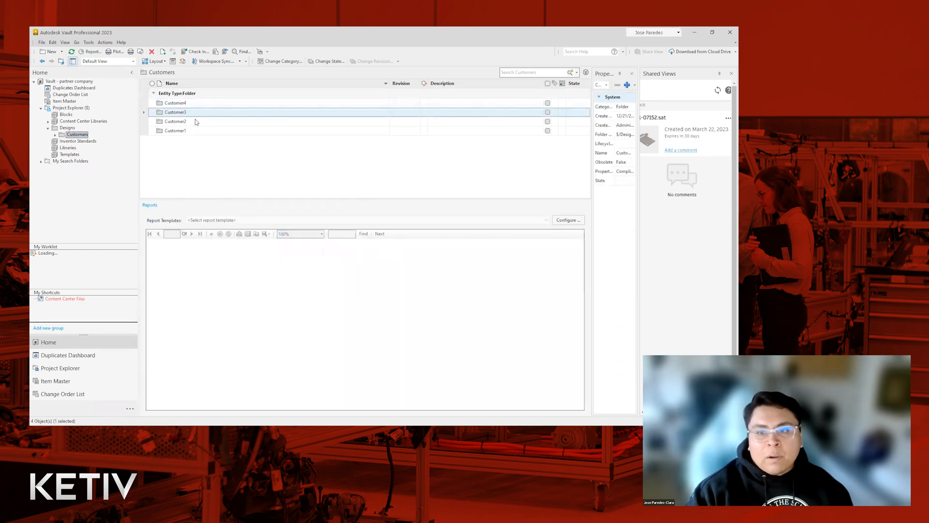
{"action": "left_click", "coordinate": [195, 120]}
{"action": "left_click", "coordinate": [187, 130]}
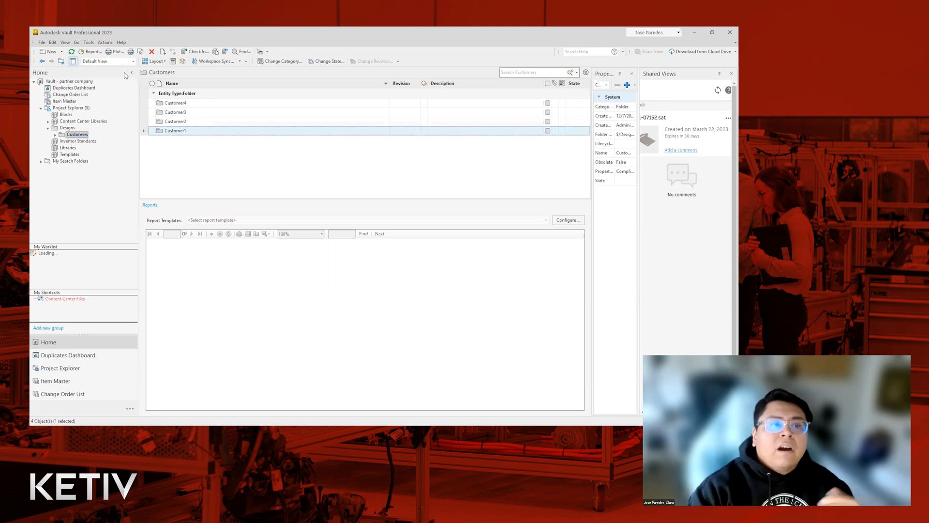
Log out of the partner company account and log back in to Vault as administrator.
{"action": "left_click", "coordinate": [42, 43]}
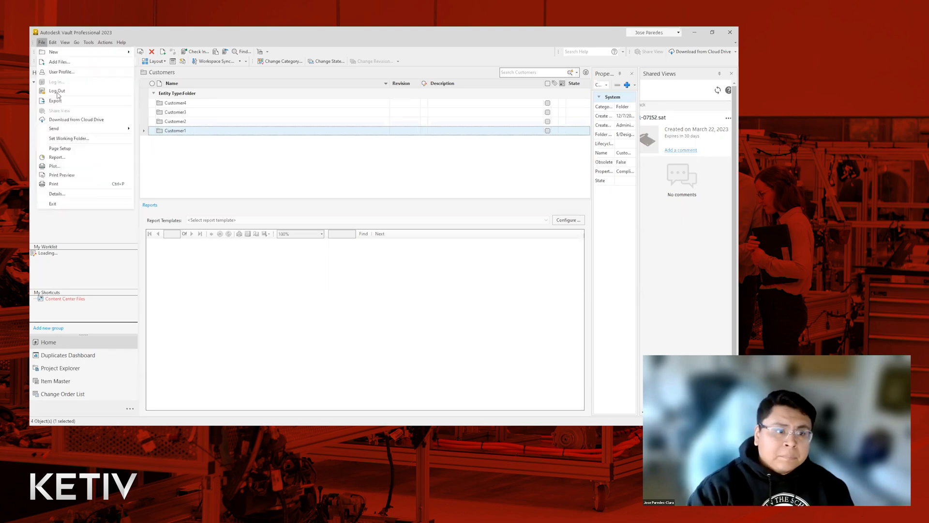
{"action": "left_click", "coordinate": [58, 93]}
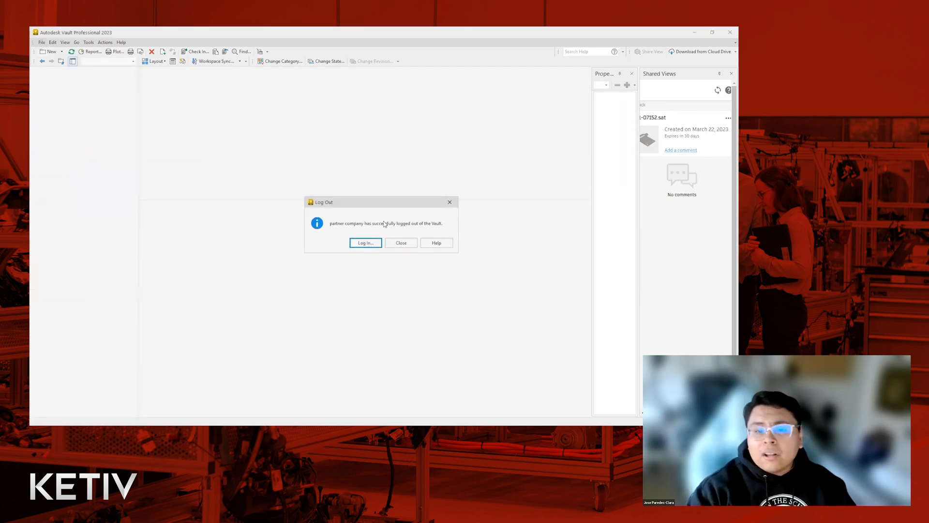
{"action": "left_click", "coordinate": [366, 242]}
{"action": "key", "text": "shift+Tab"}
{"action": "type", "text": "administrator"}
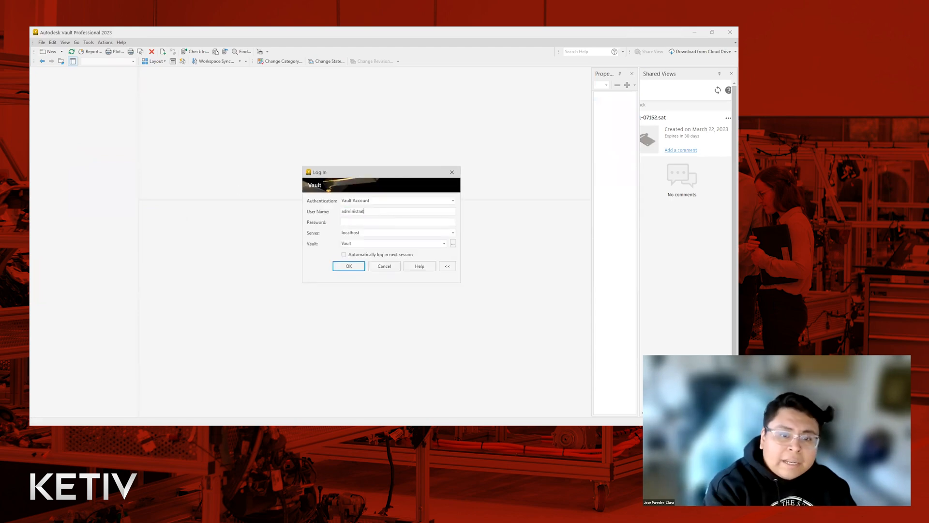
{"action": "key", "text": "Return"}
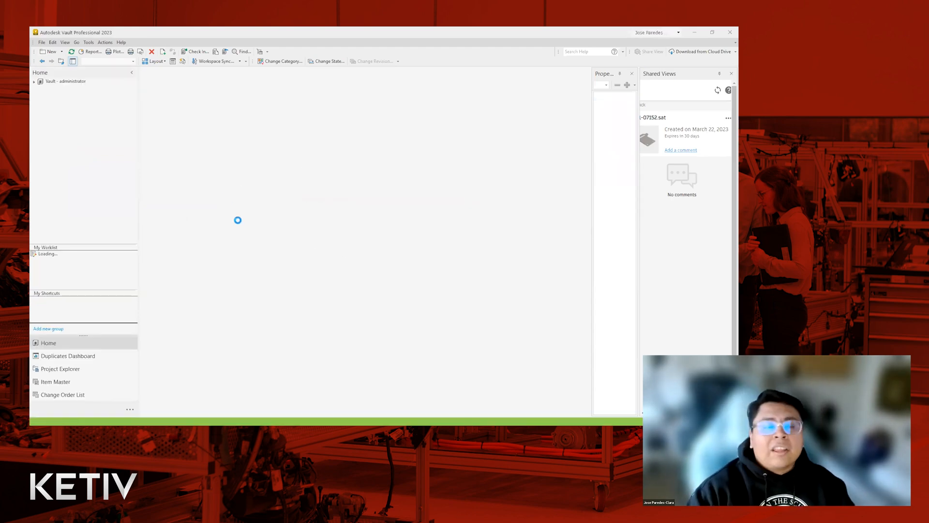
Examine the security permissions in the details of the Engineering folder, then close them without changes.
{"action": "left_click", "coordinate": [64, 168]}
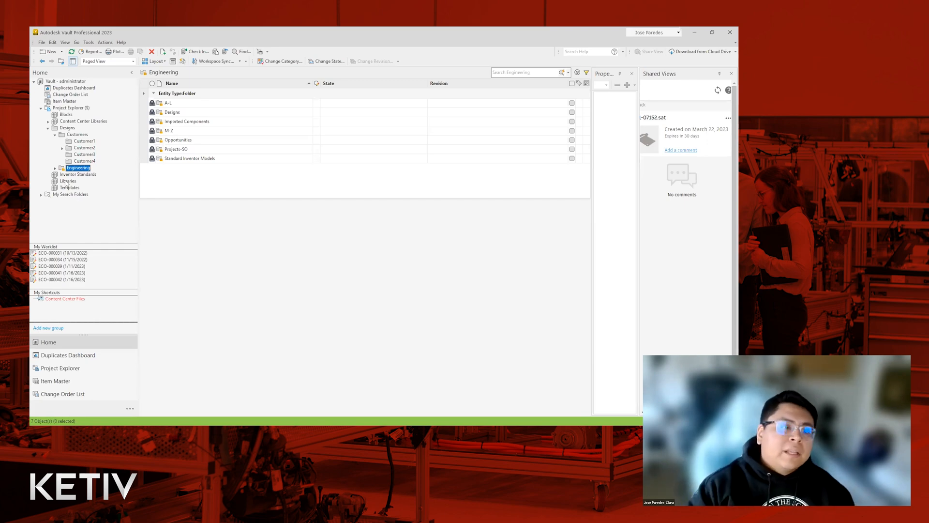
{"action": "right_click", "coordinate": [77, 170]}
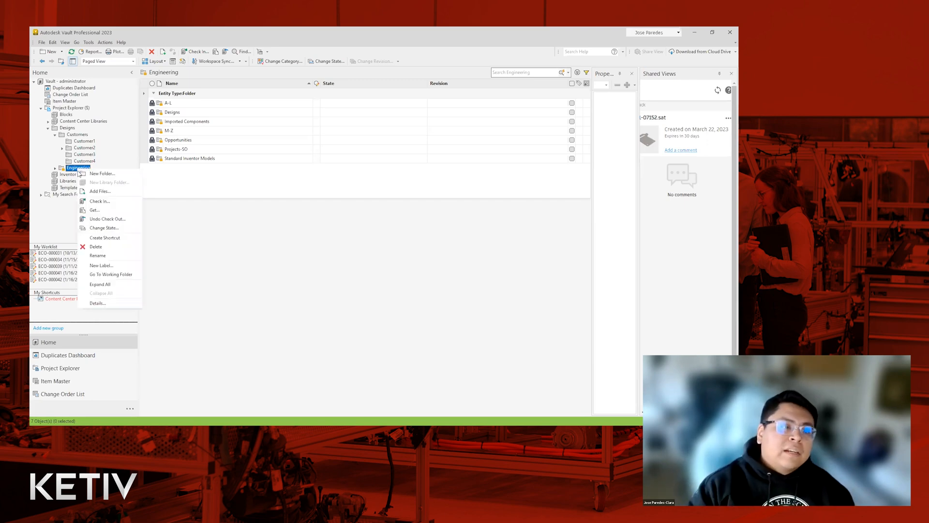
{"action": "left_click", "coordinate": [111, 301]}
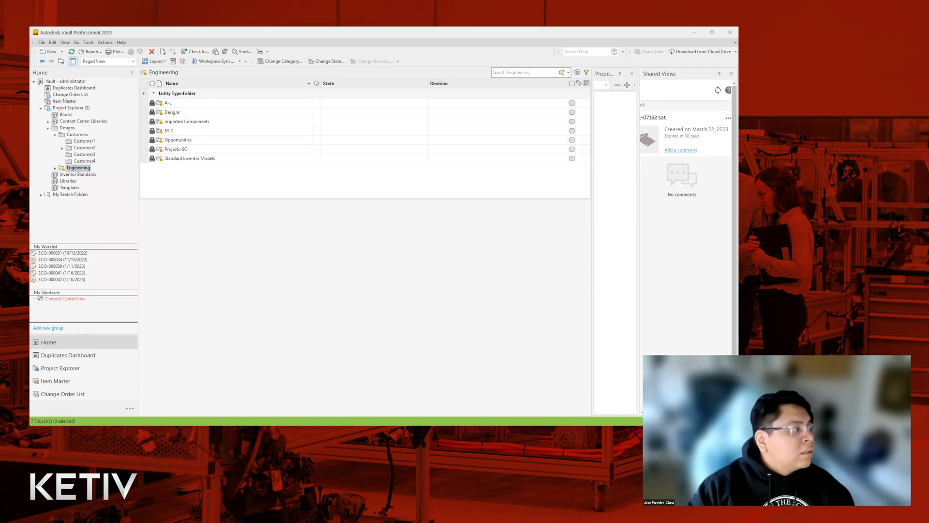
{"action": "left_click", "coordinate": [443, 107]}
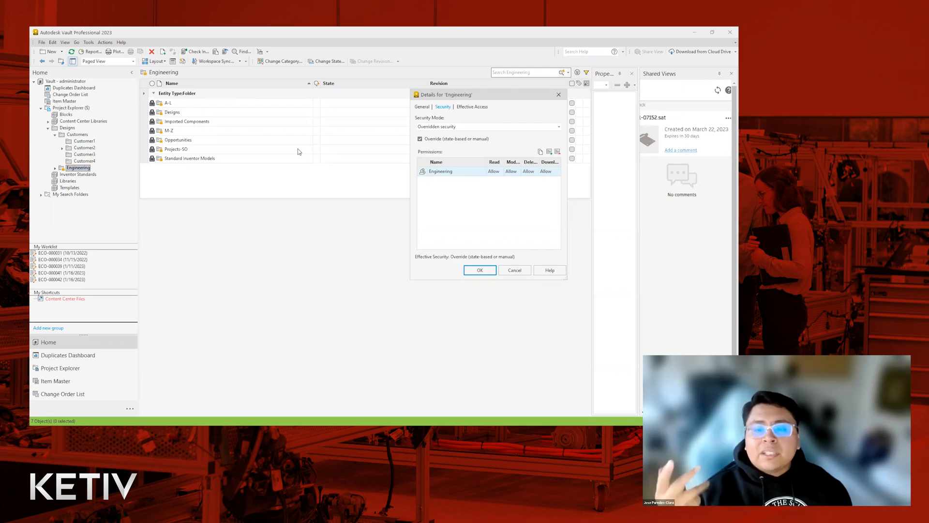
{"action": "left_click", "coordinate": [515, 270]}
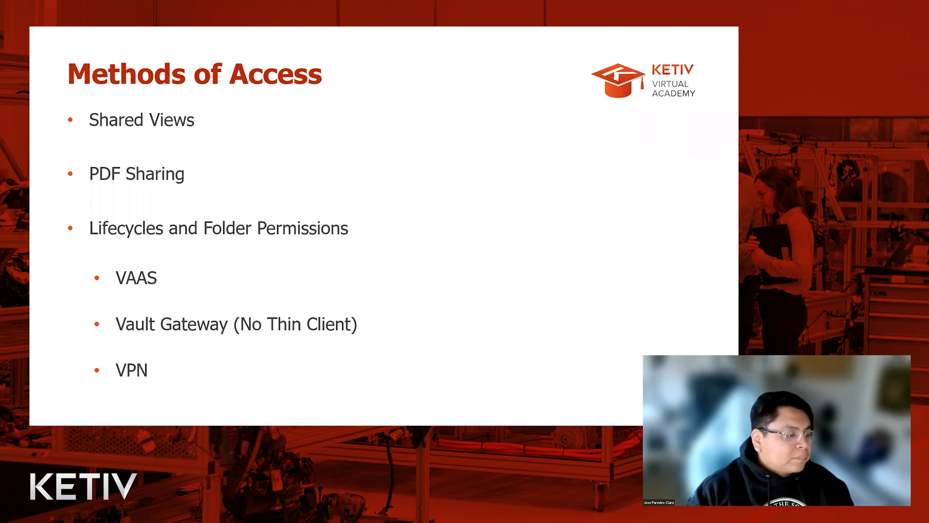
Switch back to Vault, log out of the administrator account and enter partner company as the user name for a new login.
{"action": "key", "text": "alt+Tab"}
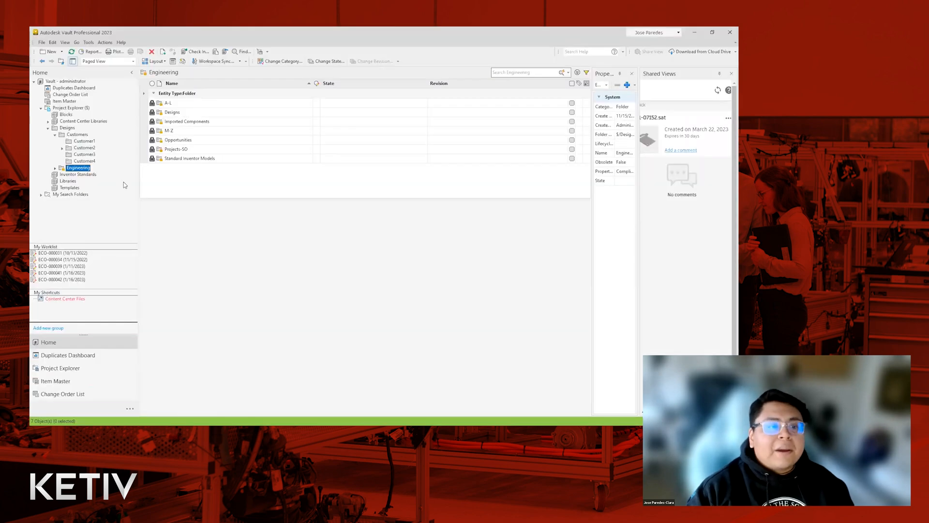
{"action": "left_click", "coordinate": [42, 42]}
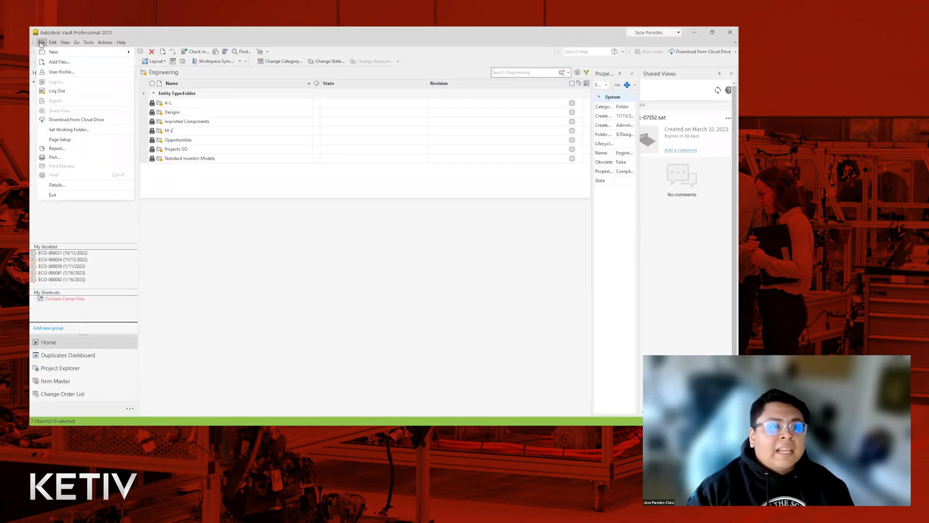
{"action": "left_click", "coordinate": [74, 93]}
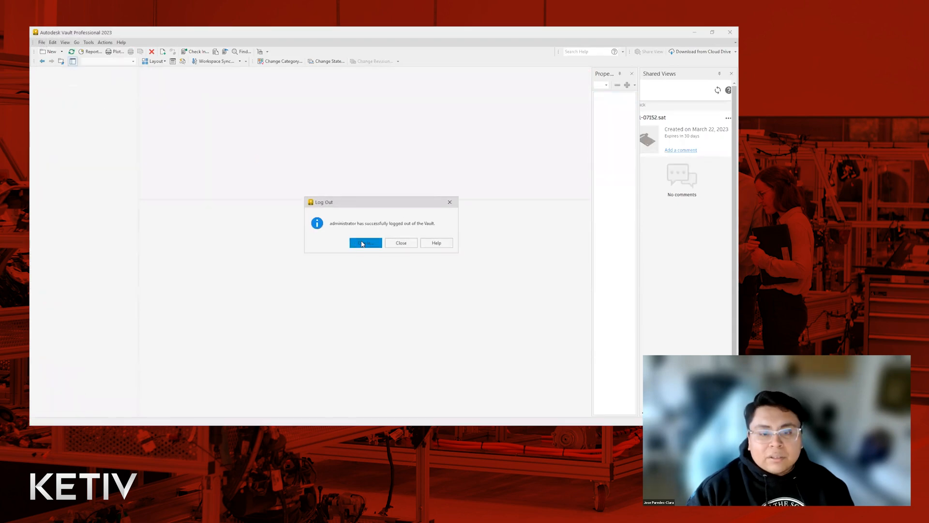
{"action": "left_click", "coordinate": [366, 243]}
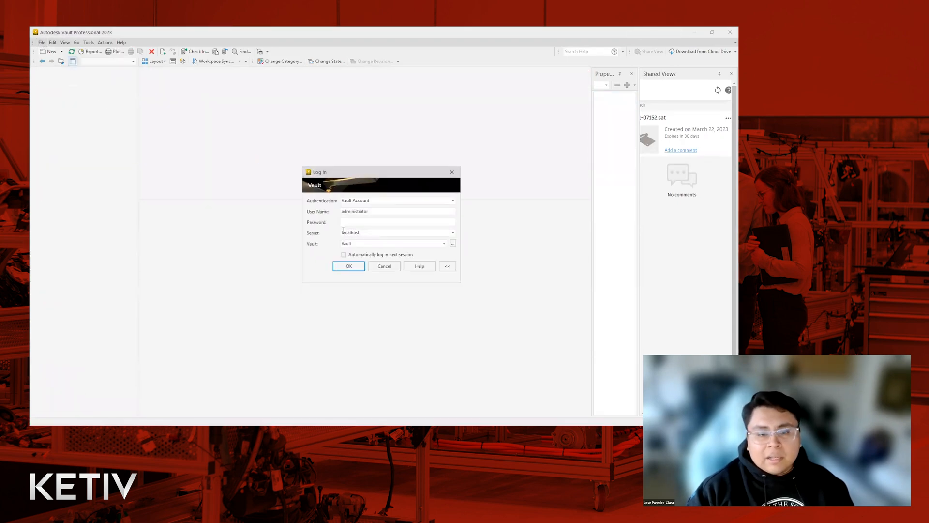
{"action": "double_click", "coordinate": [375, 212]}
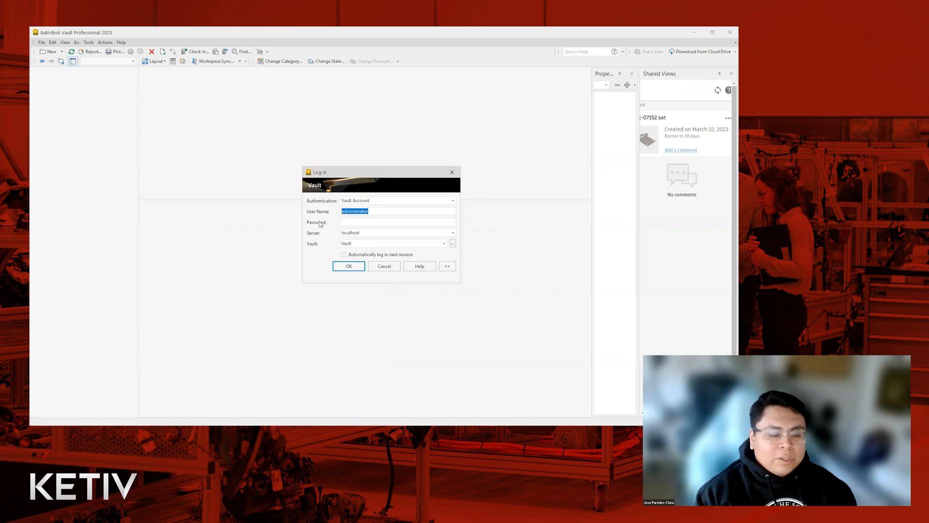
{"action": "type", "text": "tne"}
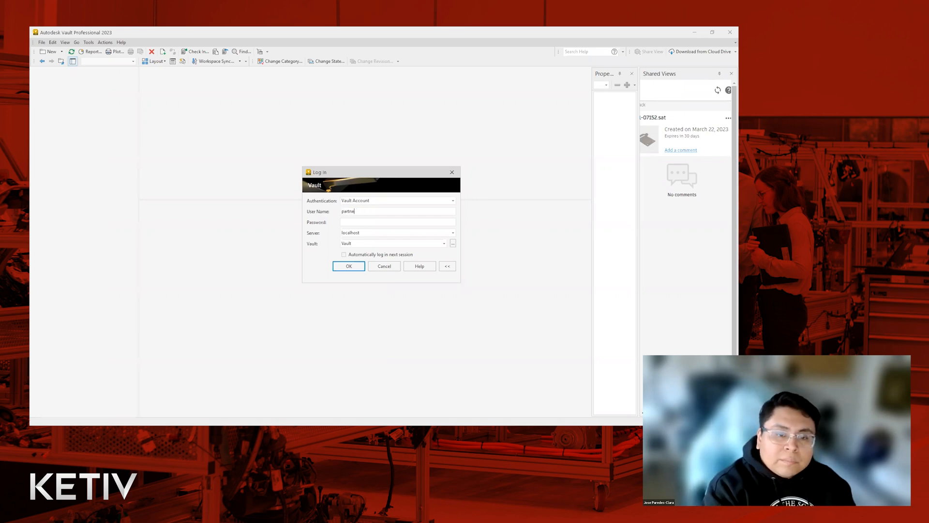
{"action": "type", "text": "r compnny"}
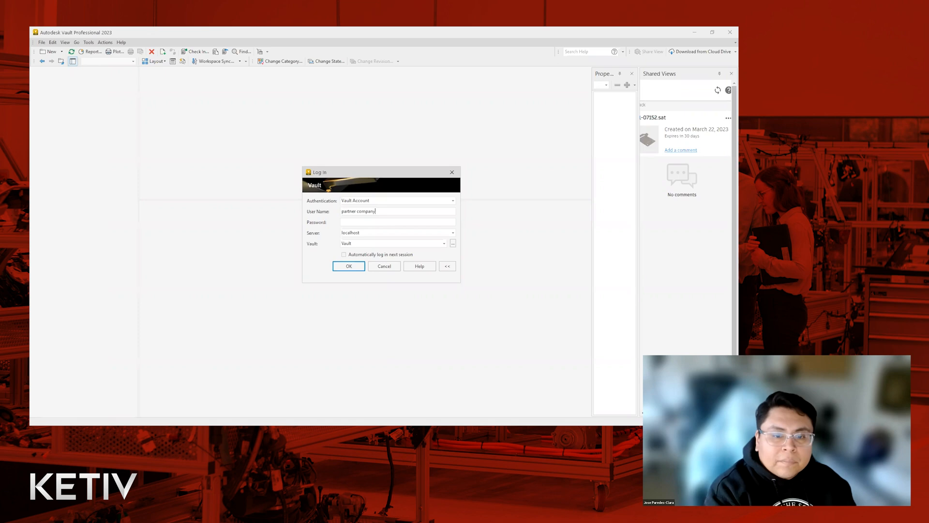
{"action": "left_click", "coordinate": [365, 221]}
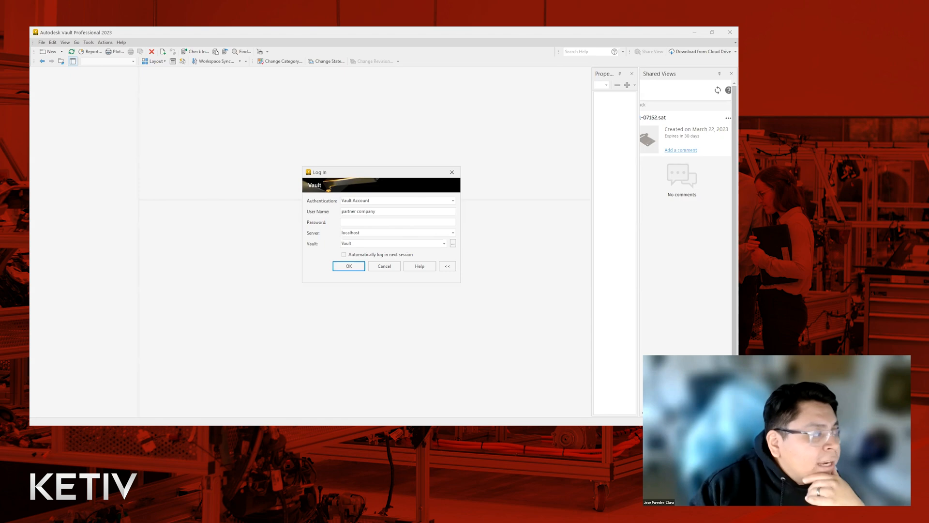
{"action": "left_click", "coordinate": [366, 235]}
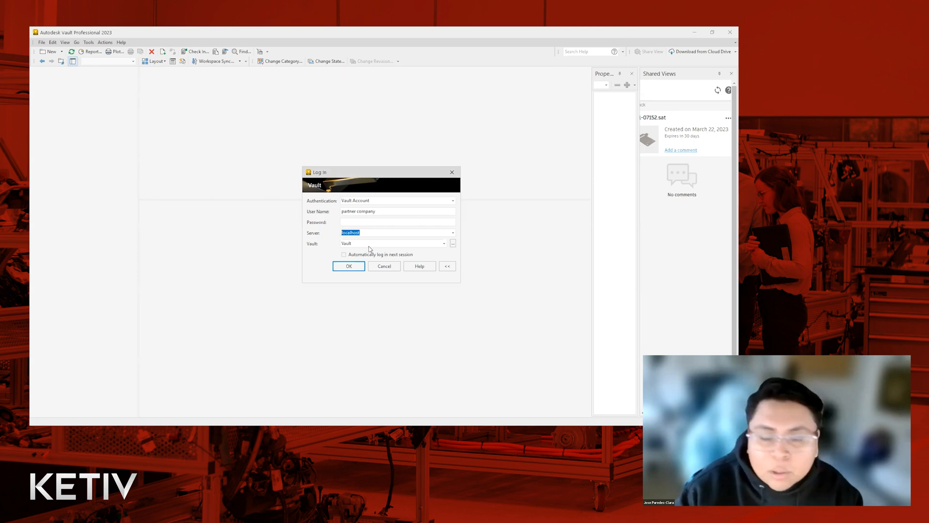
{"action": "type", "text": "https://37e5e32c.vg.autodesk.com"}
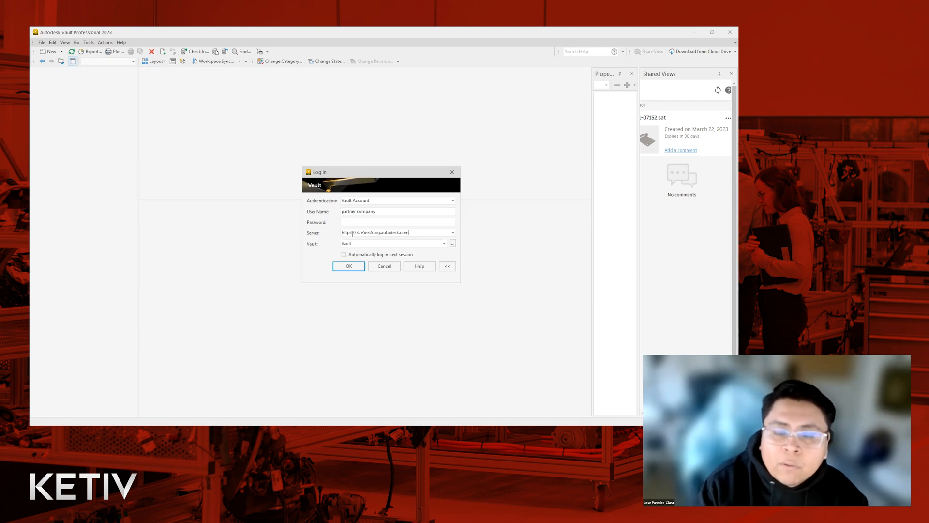
Try to log in through Vault Gateway as administrator with the password left empty.
{"action": "left_click_drag", "start_coordinate": [385, 211], "coordinate": [266, 206]}
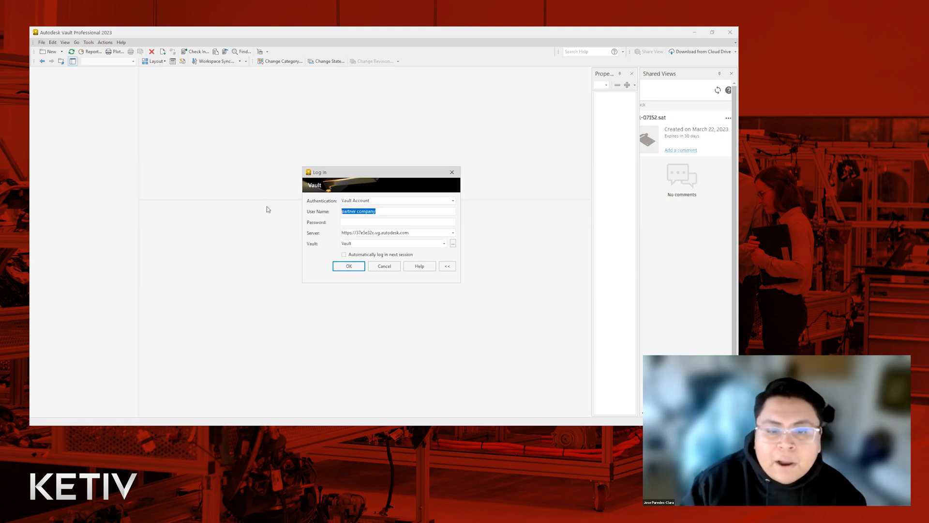
{"action": "type", "text": "administ"}
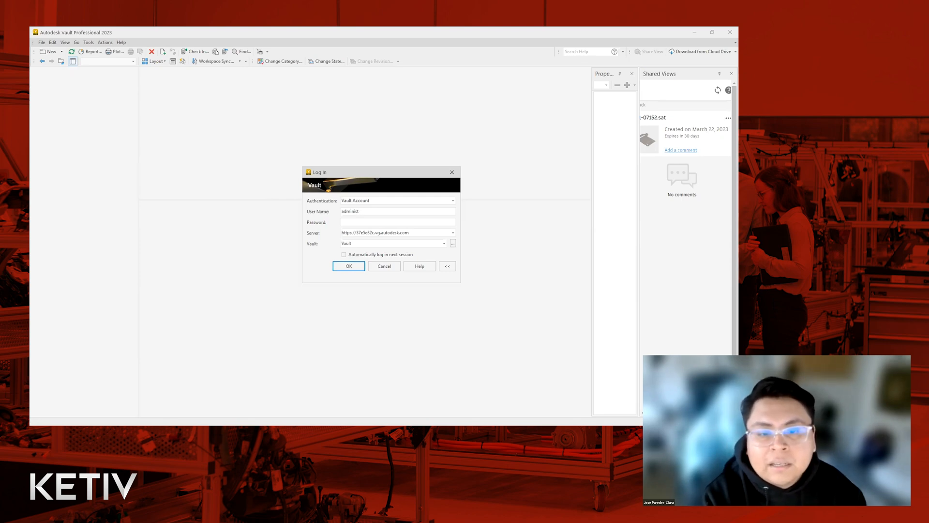
{"action": "type", "text": "rator"}
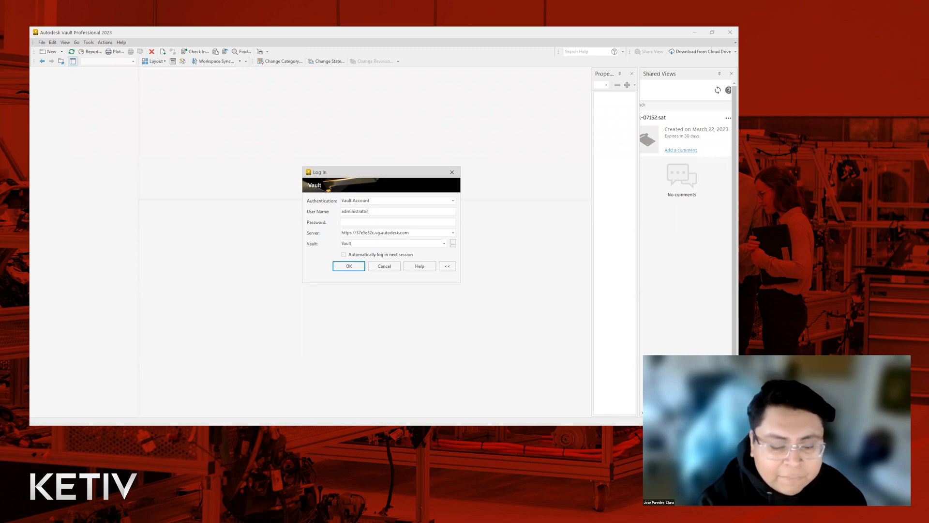
{"action": "key", "text": "Tab"}
{"action": "key", "text": "Tab"}
{"action": "key", "text": "Return"}
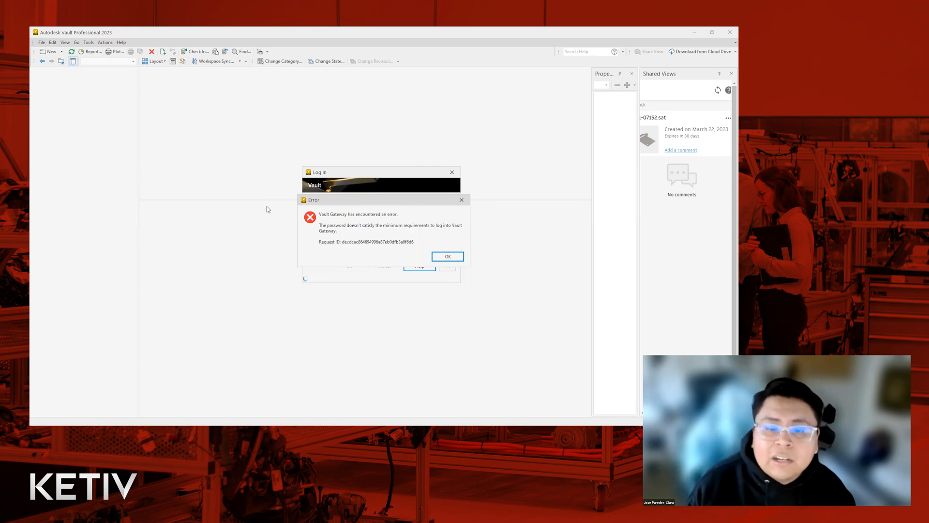
{"action": "left_click", "coordinate": [447, 257]}
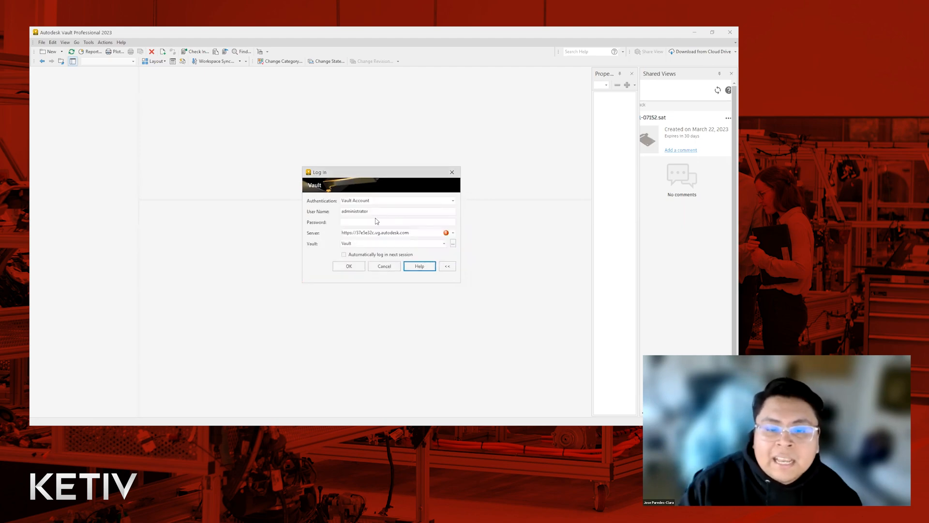
Log in through Vault Gateway with the user name partner company and the account password.
{"action": "left_click_drag", "start_coordinate": [386, 211], "coordinate": [280, 219]}
{"action": "type", "text": "partner compan"}
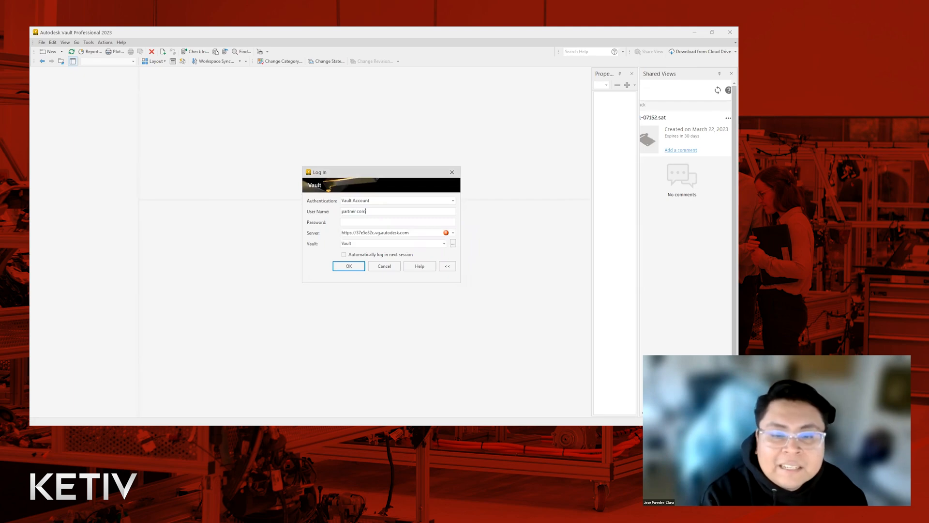
{"action": "type", "text": "********"}
{"action": "key", "text": "Return"}
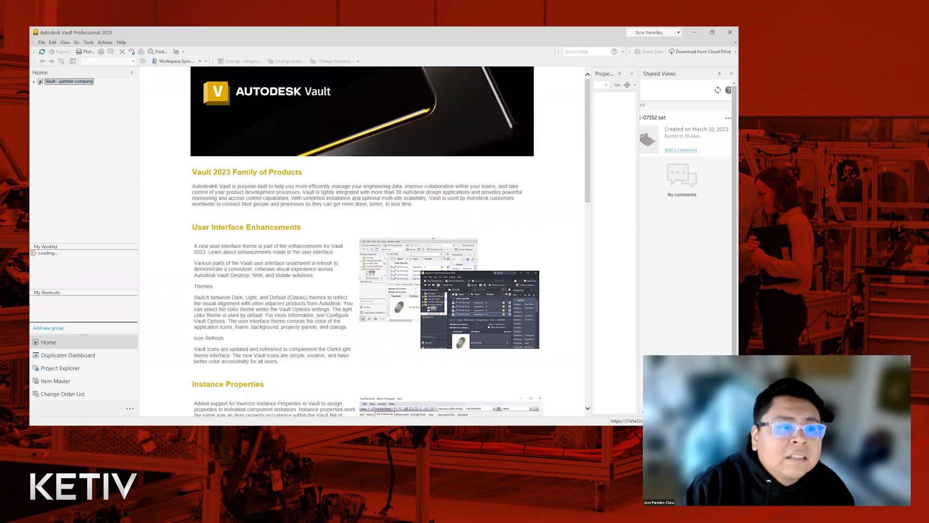
Expand the vault's project folders and open the Customers folder inside Designs.
{"action": "left_click", "coordinate": [33, 83]}
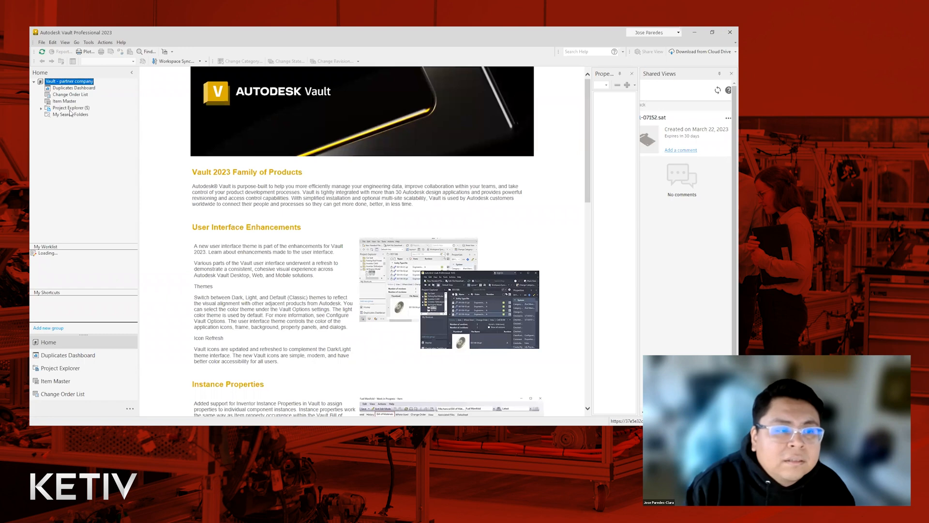
{"action": "left_click", "coordinate": [68, 128]}
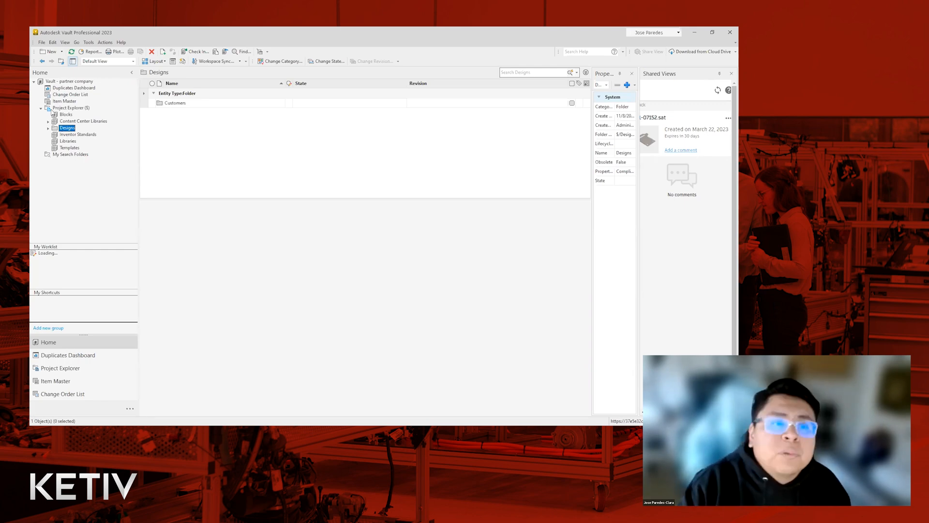
{"action": "left_click", "coordinate": [182, 111]}
{"action": "left_click", "coordinate": [180, 104]}
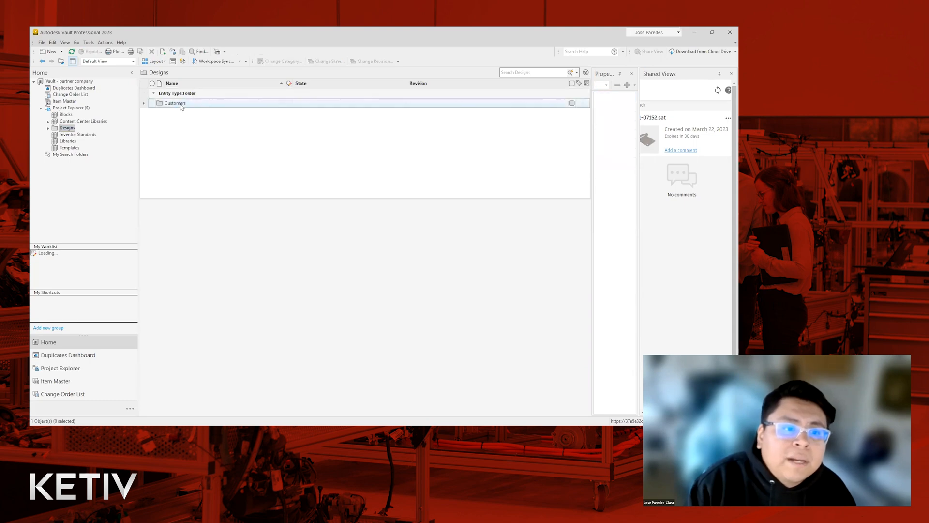
{"action": "double_click", "coordinate": [180, 103]}
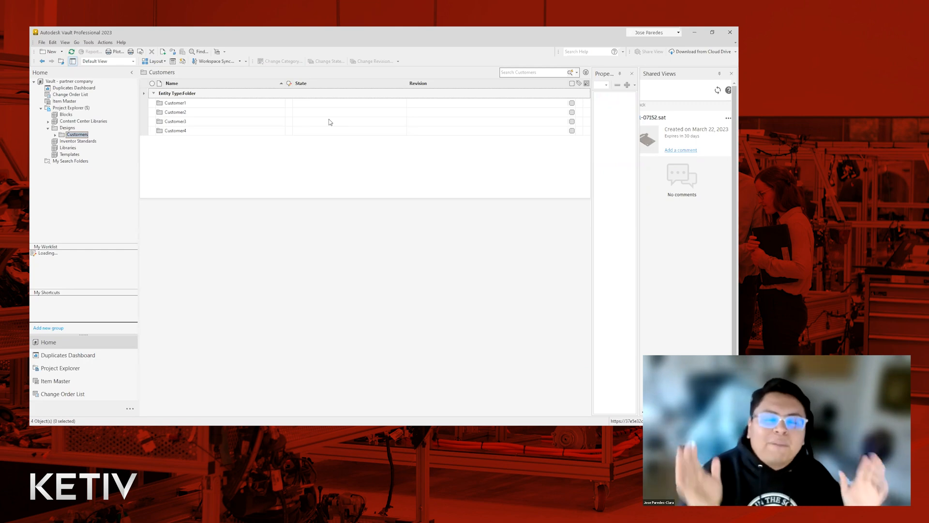
Look through the files in the Customer4 and Customer2 folders.
{"action": "left_click", "coordinate": [179, 132]}
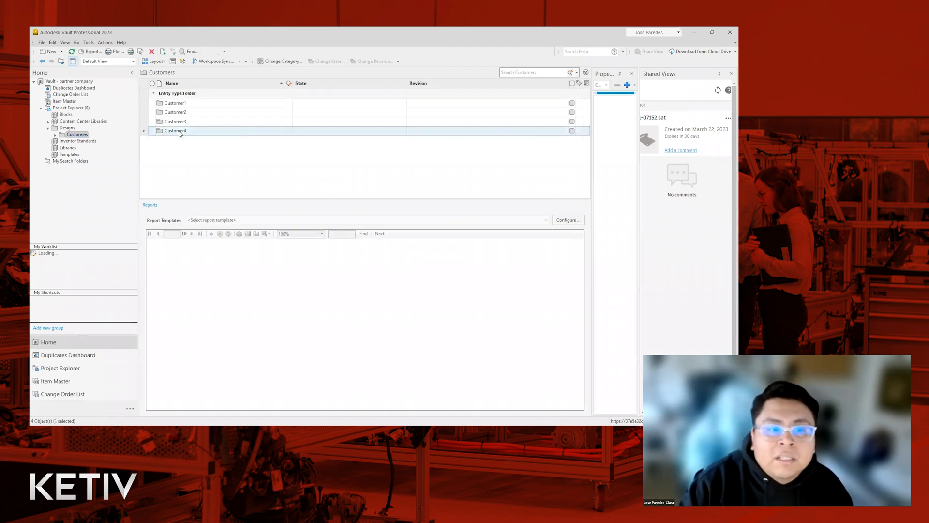
{"action": "double_click", "coordinate": [179, 131]}
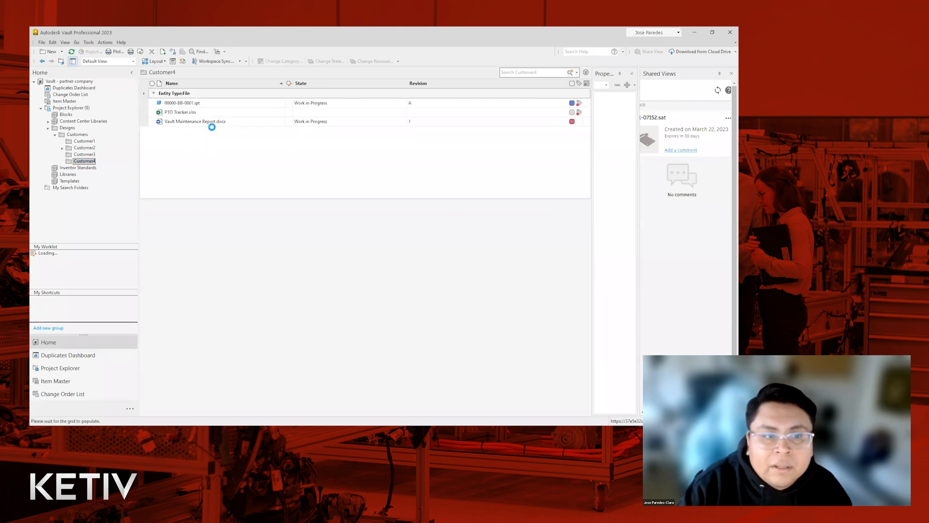
{"action": "left_click", "coordinate": [85, 148]}
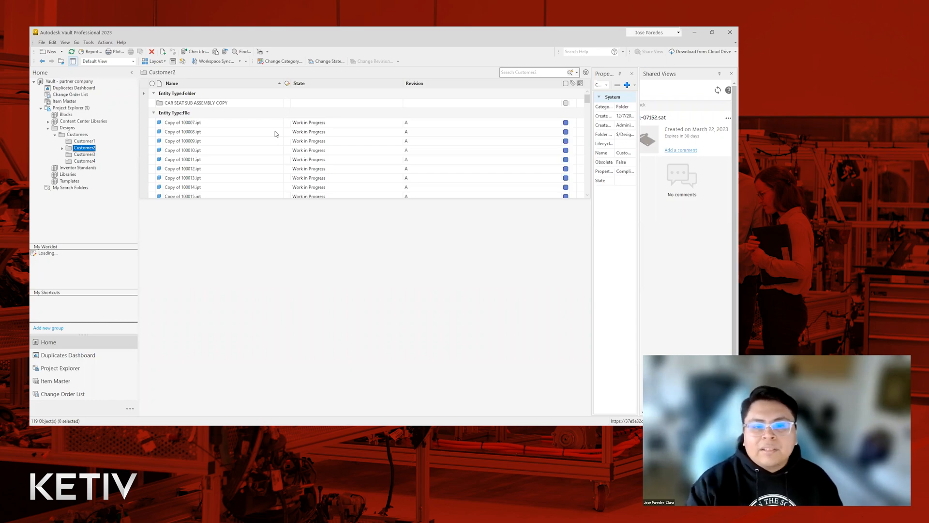
{"action": "scroll", "coordinate": [231, 174], "scroll_direction": "down", "scroll_amount": 1}
{"action": "scroll", "coordinate": [237, 114], "scroll_direction": "down", "scroll_amount": 1}
{"action": "scroll", "coordinate": [237, 114], "scroll_direction": "up", "scroll_amount": 1}
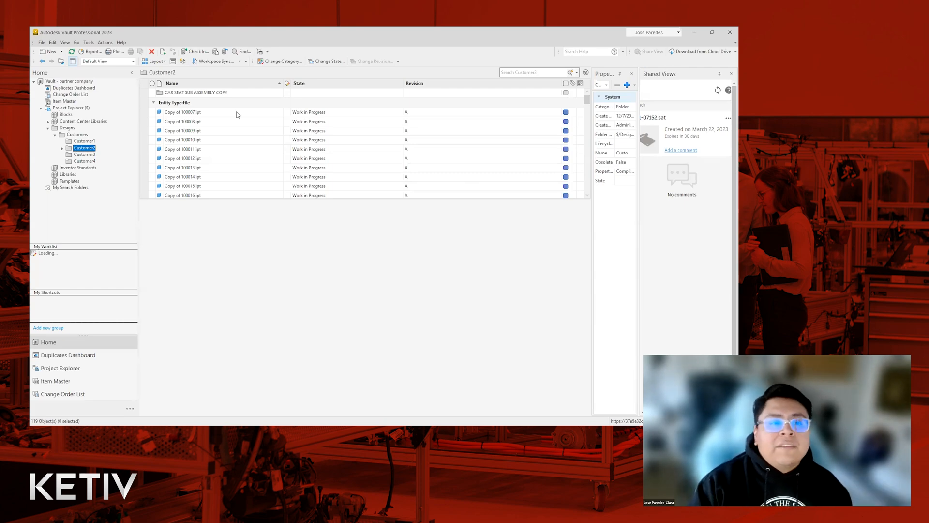
Try to change the lifecycle state of Copy of 100007.ipt in Customer2 to For Review.
{"action": "left_click", "coordinate": [237, 115]}
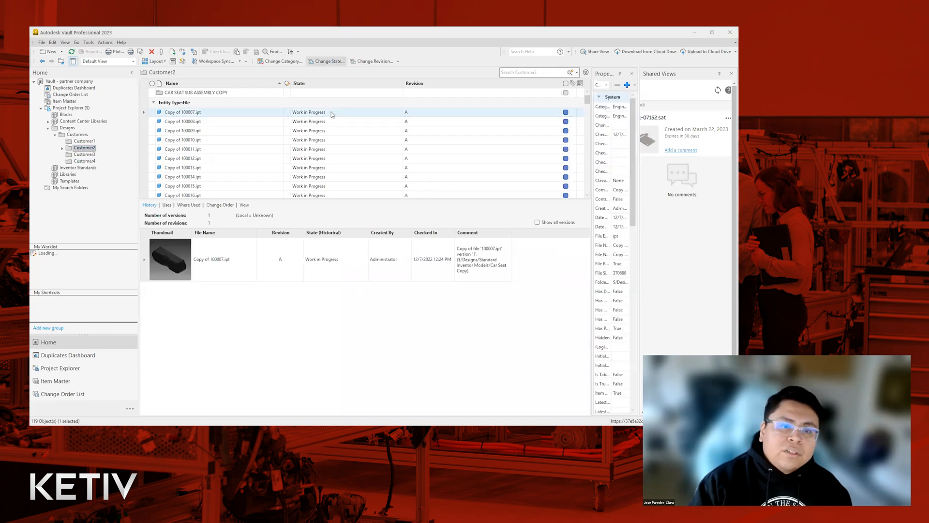
{"action": "left_click", "coordinate": [368, 171]}
{"action": "left_click", "coordinate": [351, 190]}
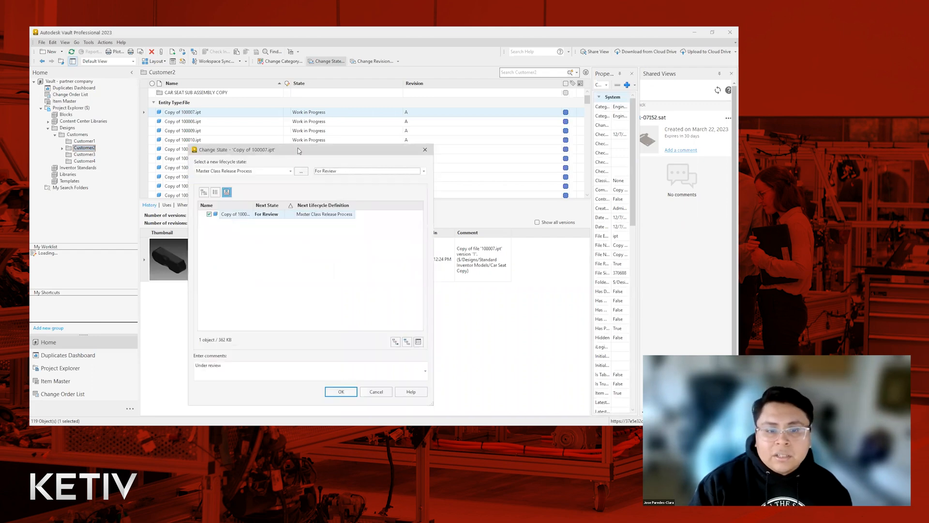
{"action": "left_click", "coordinate": [337, 392]}
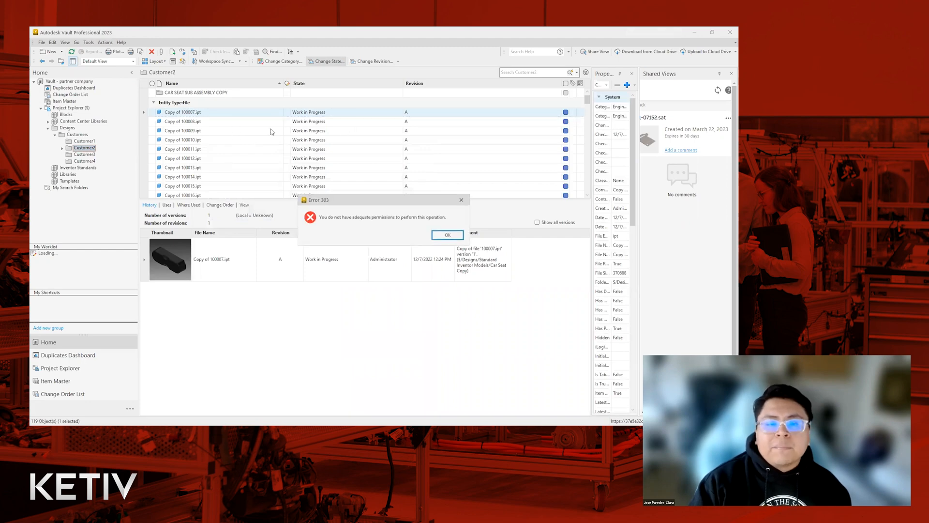
{"action": "left_click", "coordinate": [450, 234]}
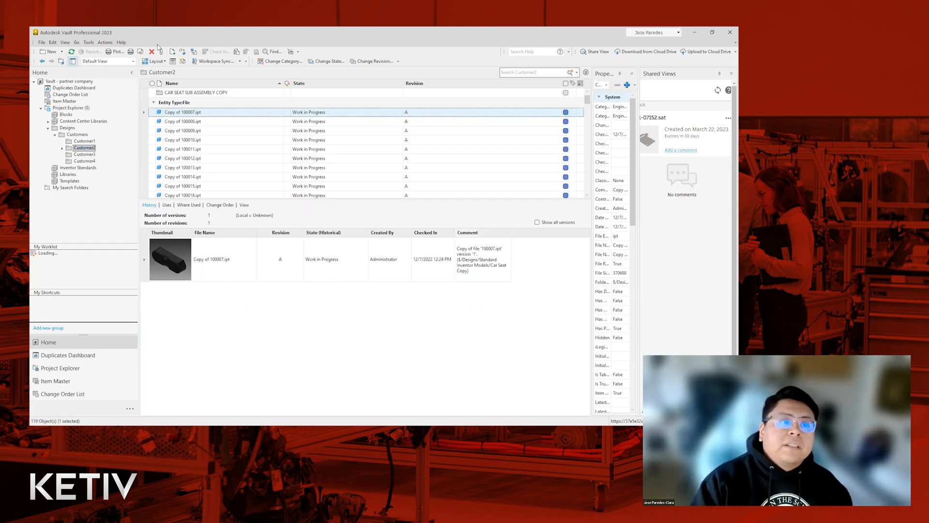
Check the lifecycle definitions in Vault Settings as partner company, then close the settings without changes.
{"action": "left_click", "coordinate": [89, 42]}
{"action": "mouse_move", "coordinate": [149, 101]}
{"action": "left_click", "coordinate": [204, 101]}
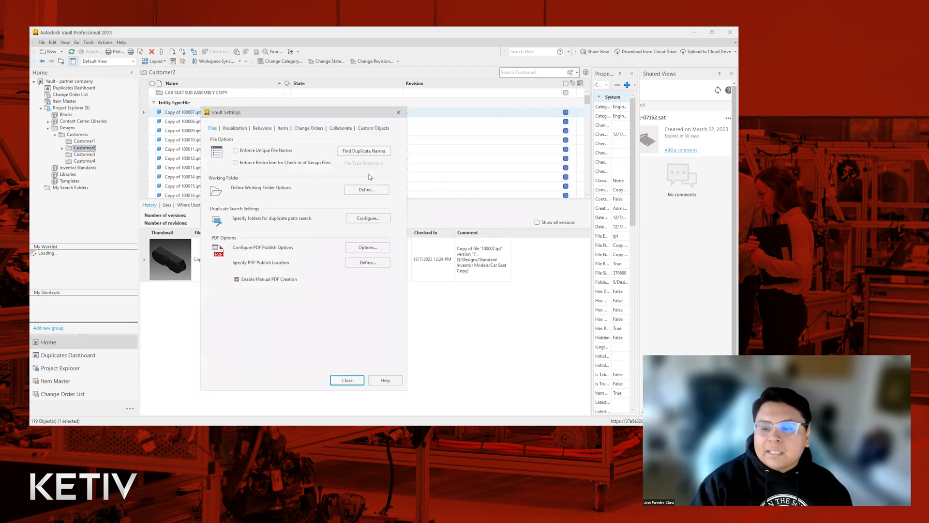
{"action": "left_click", "coordinate": [262, 128]}
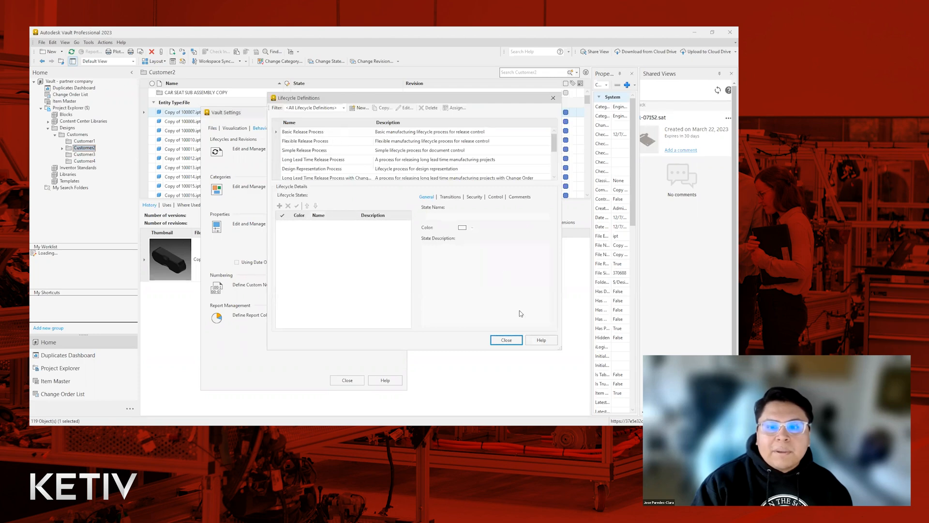
{"action": "left_click", "coordinate": [356, 384]}
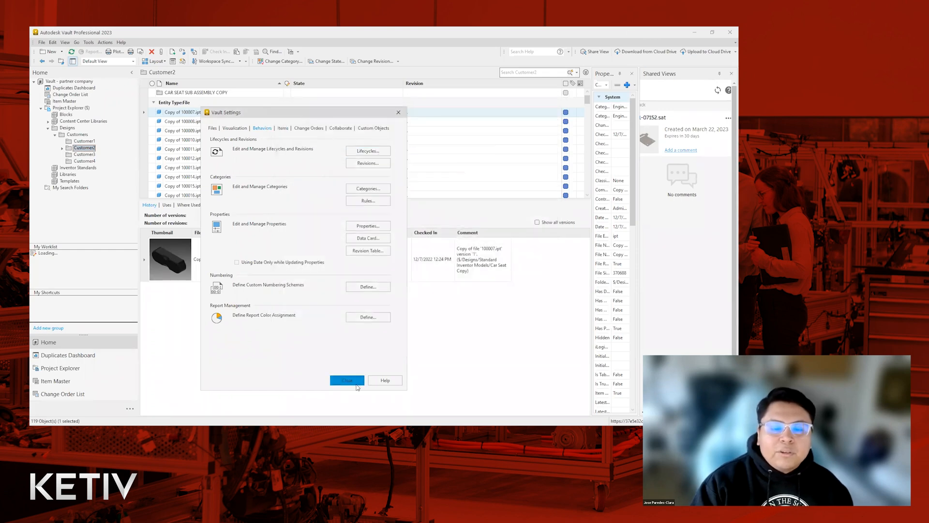
Log out of the partner company account and log back in to Vault as administrator.
{"action": "left_click", "coordinate": [42, 42]}
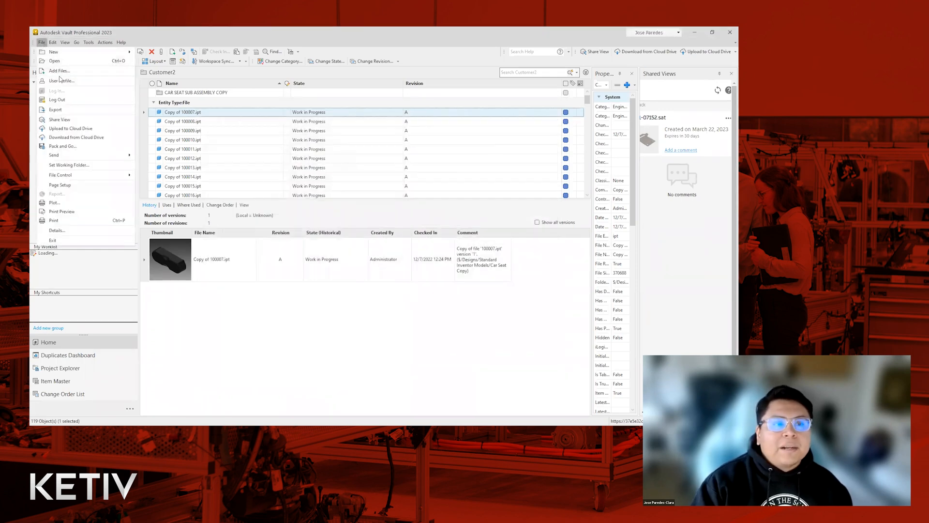
{"action": "left_click", "coordinate": [56, 99]}
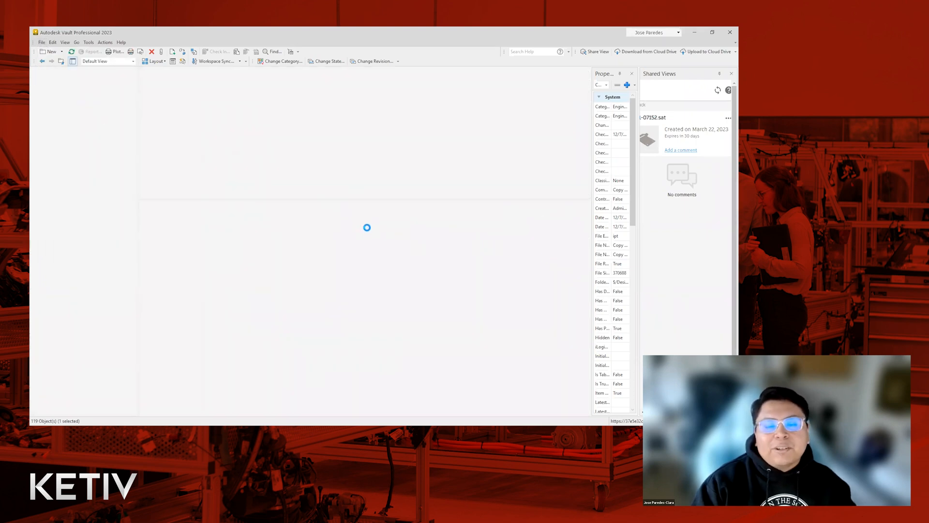
{"action": "left_click", "coordinate": [370, 244]}
{"action": "left_click_drag", "start_coordinate": [395, 211], "coordinate": [341, 212]}
{"action": "type", "text": "administrator"}
{"action": "key", "text": "Tab"}
{"action": "key", "text": "Tab"}
{"action": "key", "text": "Return"}
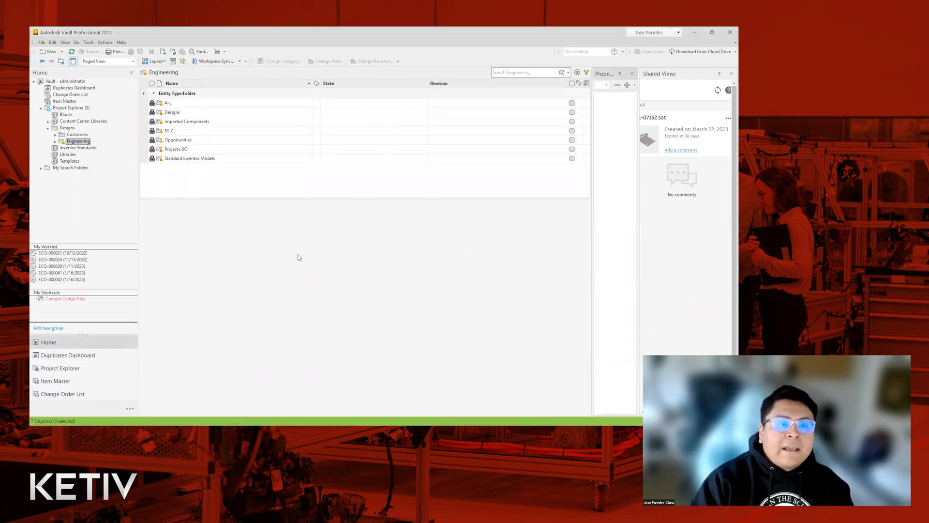
Open the lifecycle definitions from the behavior options in Vault Settings.
{"action": "left_click", "coordinate": [88, 43]}
{"action": "mouse_move", "coordinate": [135, 101]}
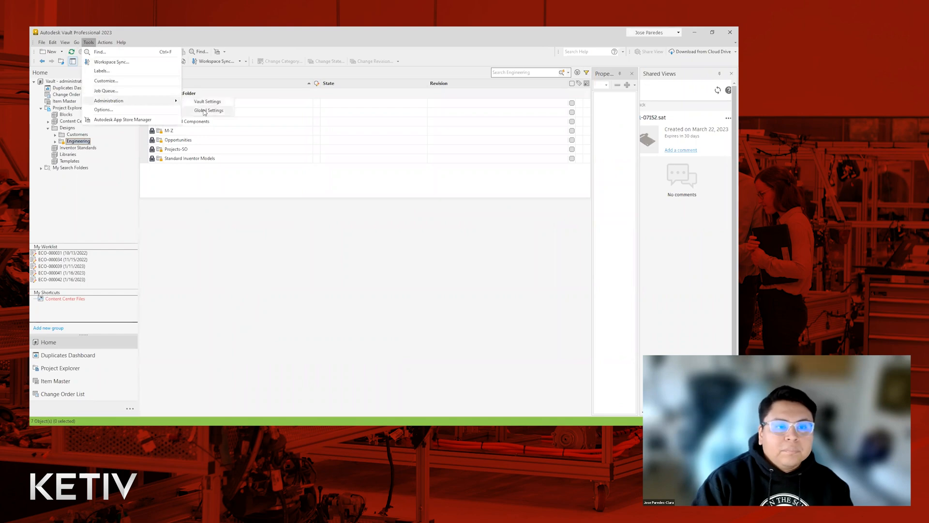
{"action": "left_click", "coordinate": [207, 102]}
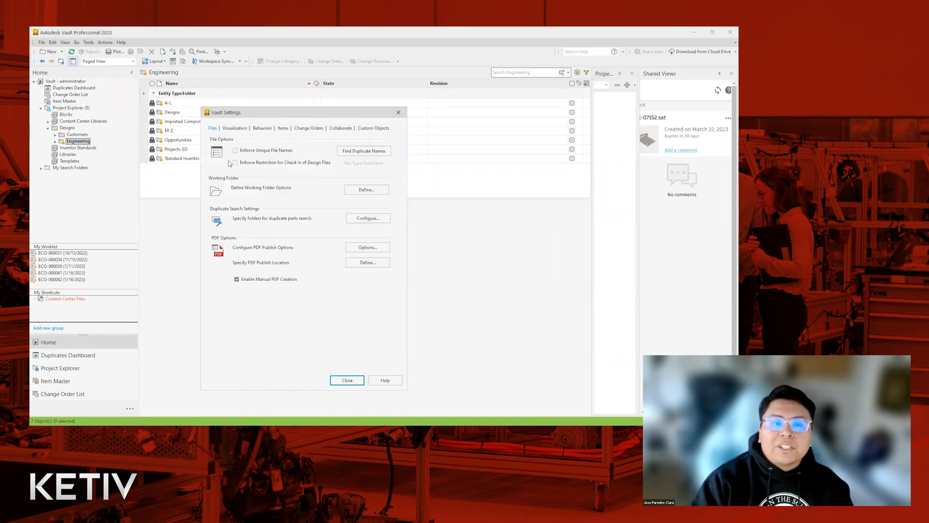
{"action": "left_click", "coordinate": [262, 128]}
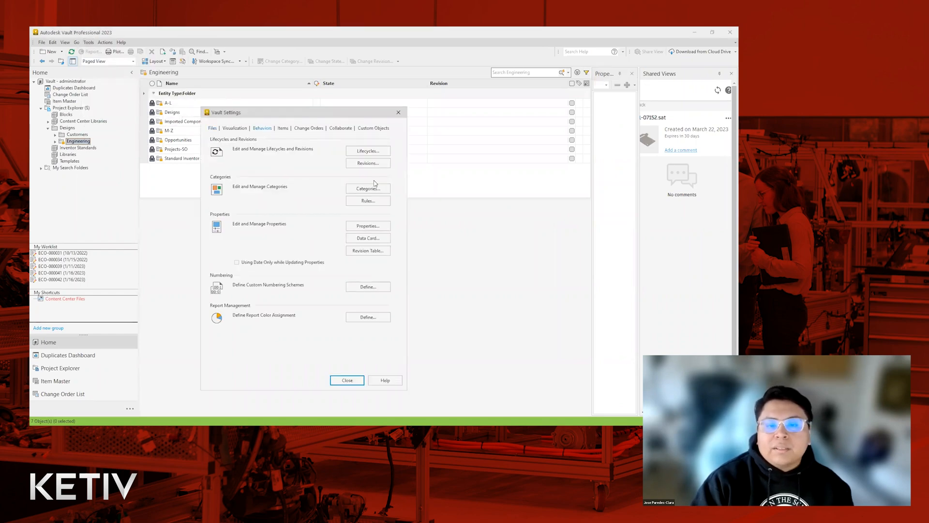
{"action": "left_click", "coordinate": [378, 153]}
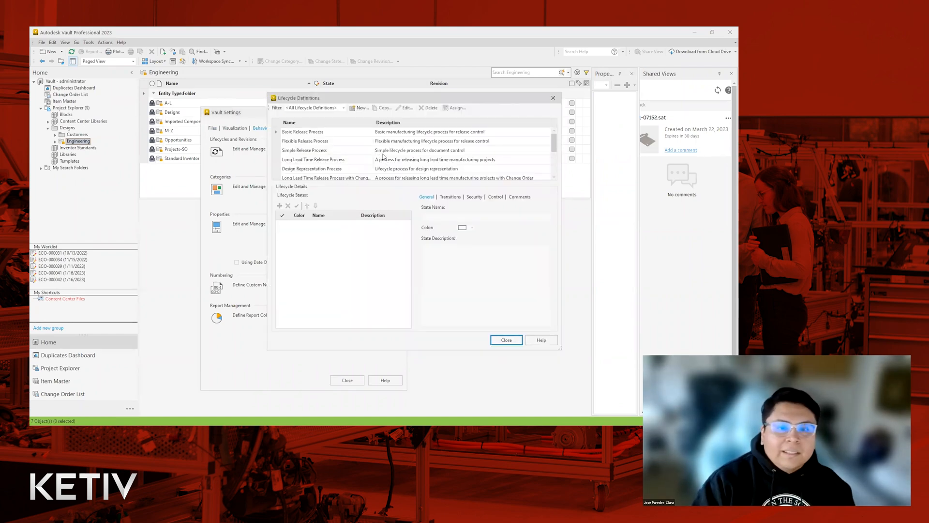
Open the KVA Lifecycle definition for editing and examine the security of its Work in Progress state.
{"action": "scroll", "coordinate": [356, 148], "scroll_direction": "down", "scroll_amount": 2}
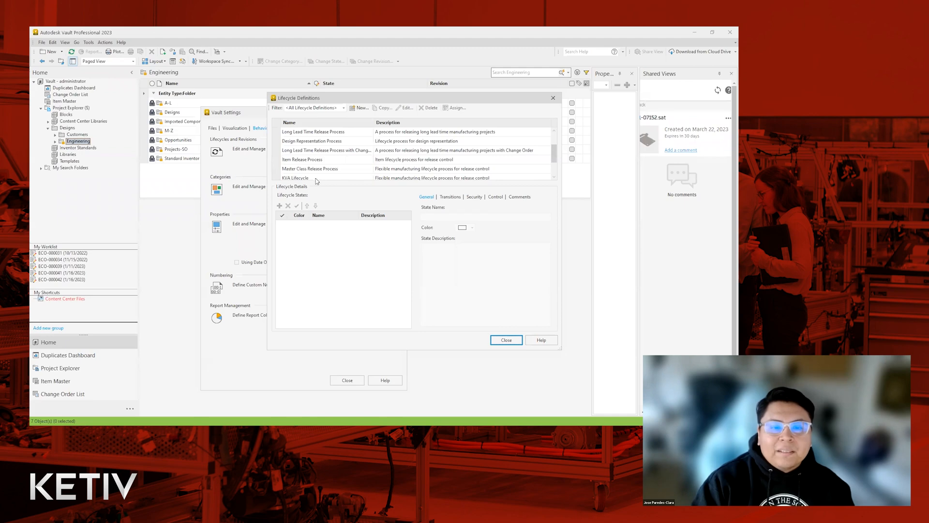
{"action": "left_click", "coordinate": [316, 170]}
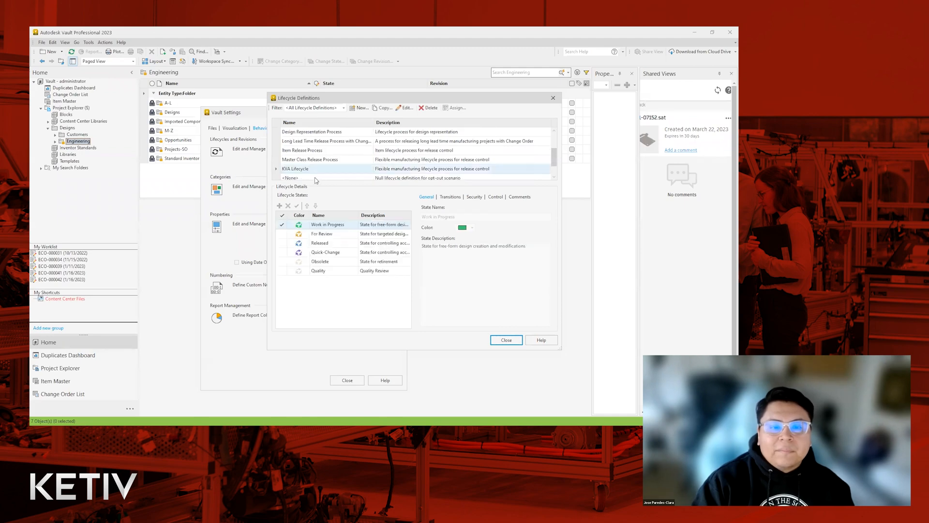
{"action": "left_click", "coordinate": [408, 109]}
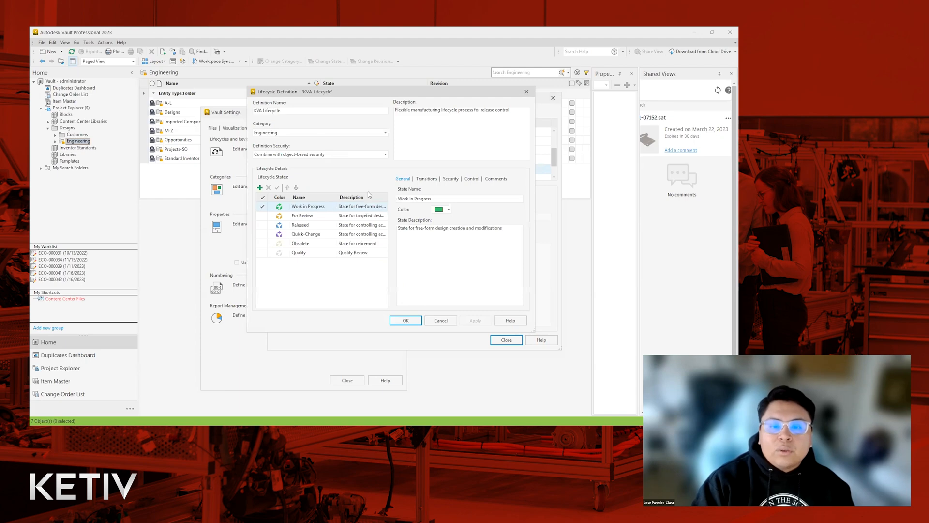
{"action": "left_click", "coordinate": [427, 179]}
{"action": "left_click", "coordinate": [452, 179]}
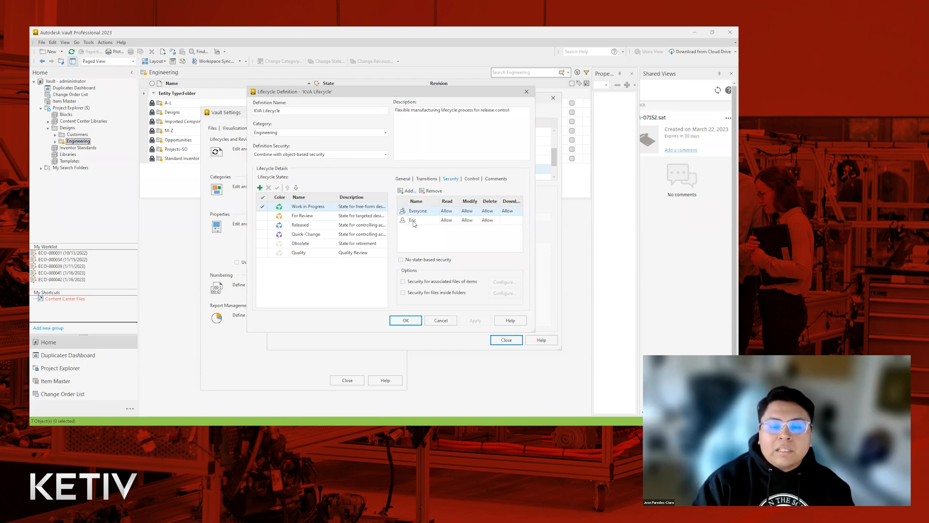
Try adding Partner Company to the Work in Progress state's security with Read set to Deny, and remove the entry.
{"action": "left_click", "coordinate": [406, 191]}
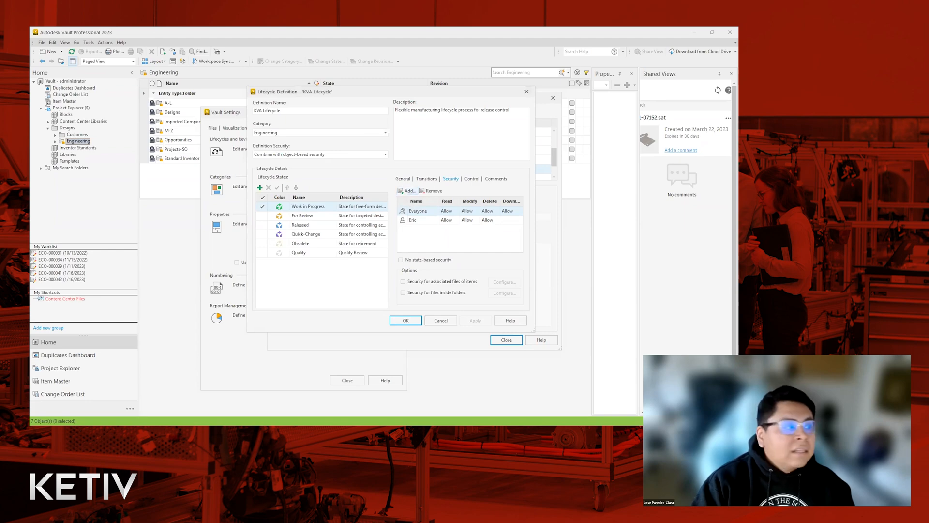
{"action": "scroll", "coordinate": [331, 271], "scroll_direction": "down", "scroll_amount": 3}
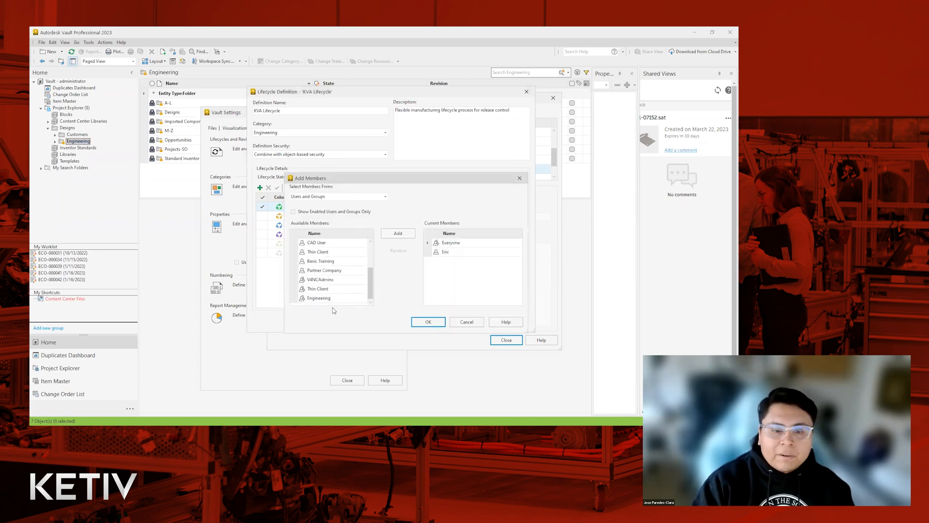
{"action": "double_click", "coordinate": [330, 270]}
{"action": "left_click", "coordinate": [438, 324]}
{"action": "left_click", "coordinate": [446, 229]}
{"action": "left_click", "coordinate": [457, 246]}
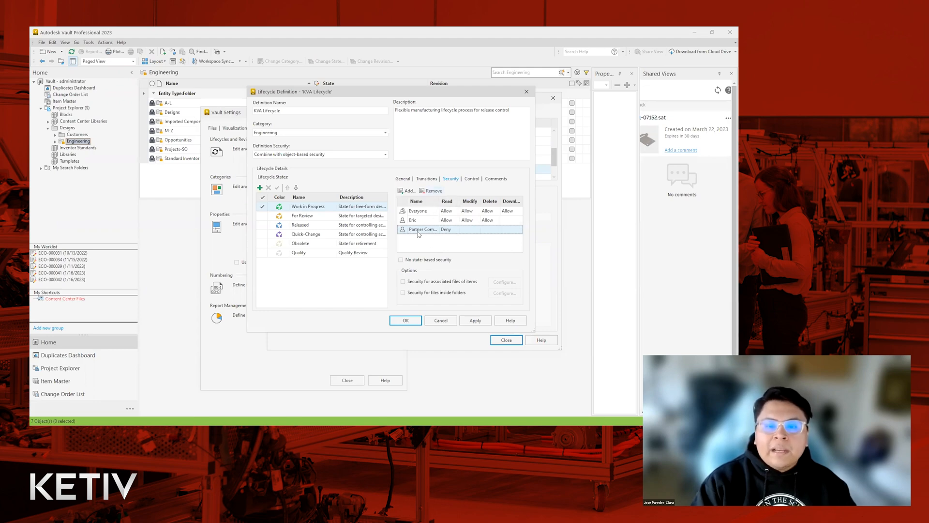
{"action": "left_click", "coordinate": [432, 190]}
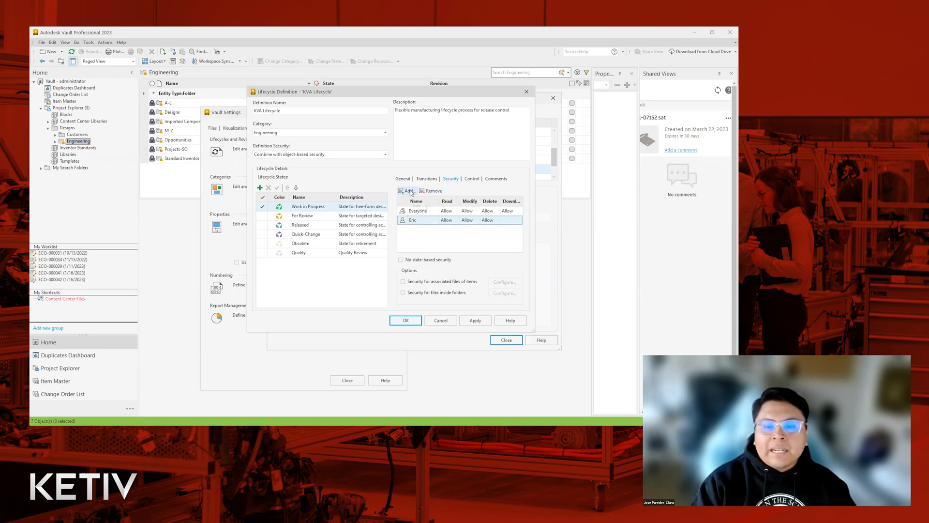
Add the Engineering group to the Work in Progress state's security and remove the Everyone entry.
{"action": "left_click", "coordinate": [409, 191]}
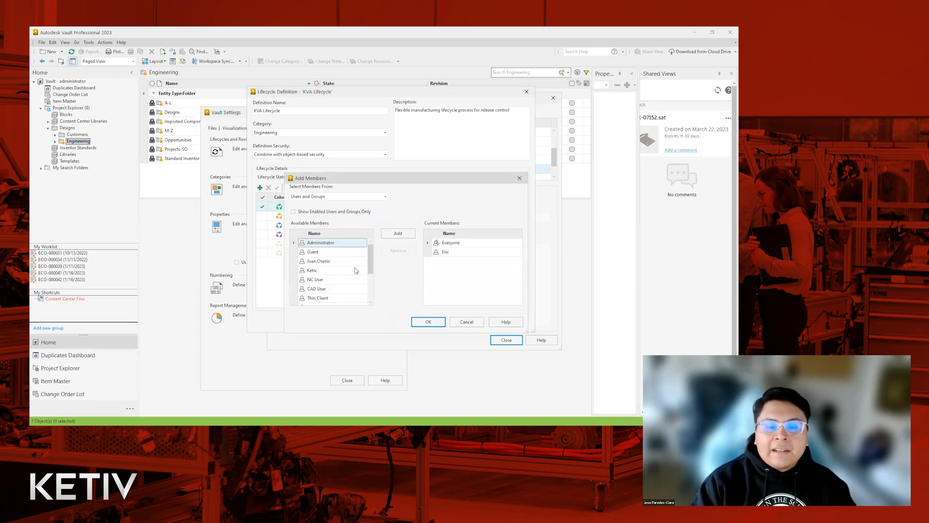
{"action": "scroll", "coordinate": [351, 276], "scroll_direction": "down", "scroll_amount": 2}
{"action": "double_click", "coordinate": [312, 298]}
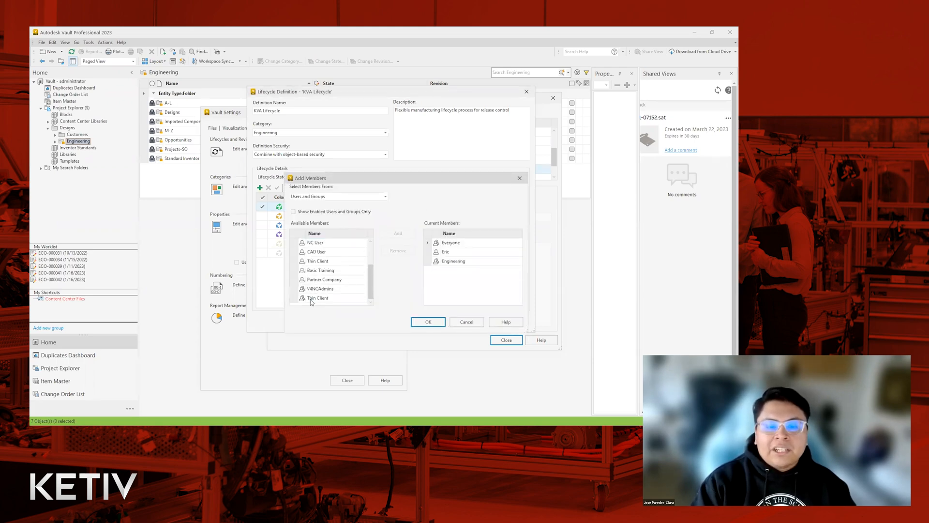
{"action": "left_click", "coordinate": [429, 321]}
{"action": "left_click", "coordinate": [425, 212]}
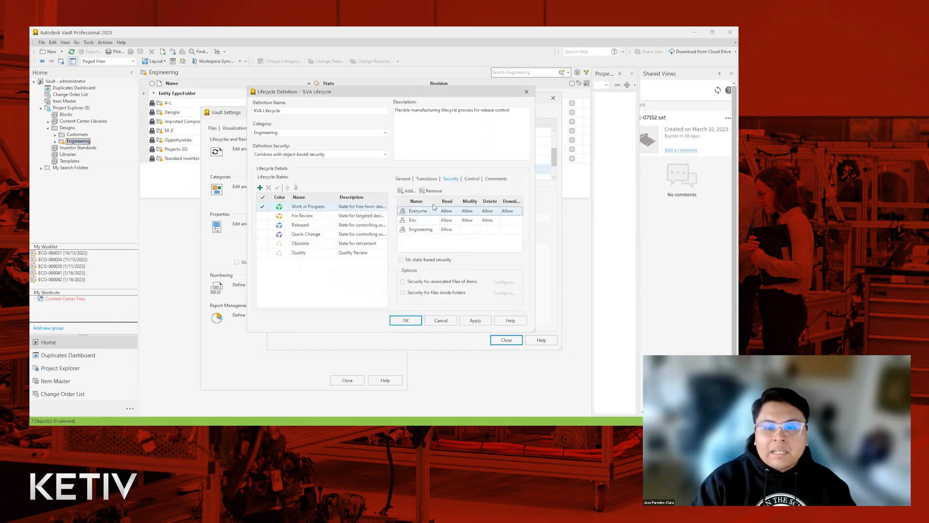
{"action": "left_click", "coordinate": [432, 191]}
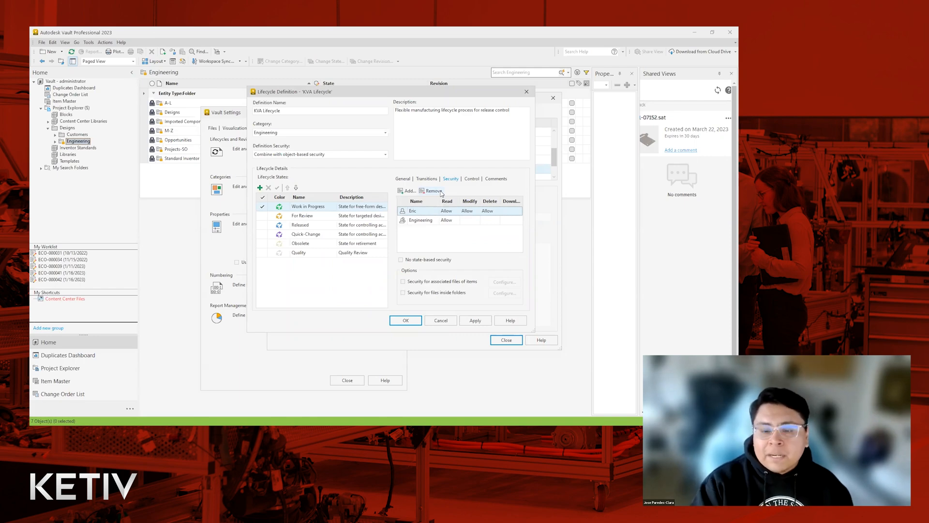
Apply the KVA Lifecycle security changes and close the lifecycle definitions and Vault Settings.
{"action": "left_click", "coordinate": [483, 320]}
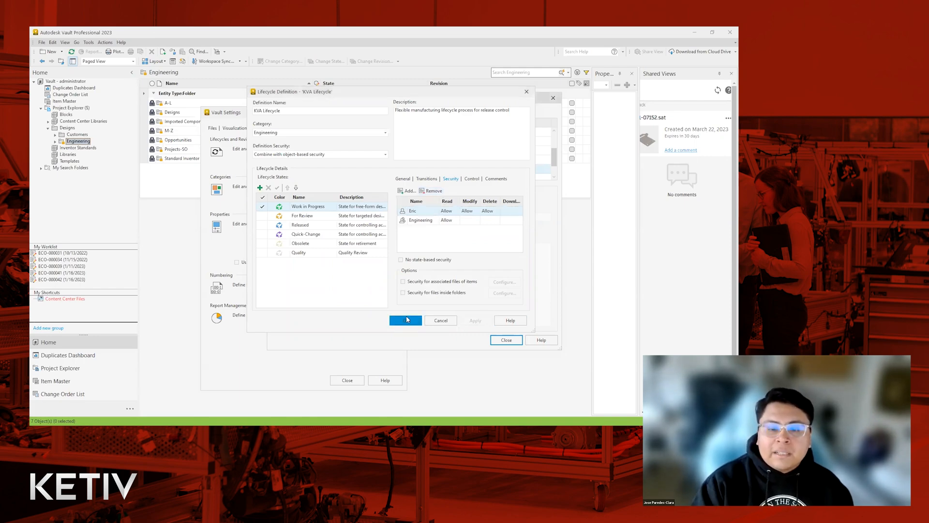
{"action": "left_click", "coordinate": [405, 320]}
{"action": "left_click", "coordinate": [506, 340]}
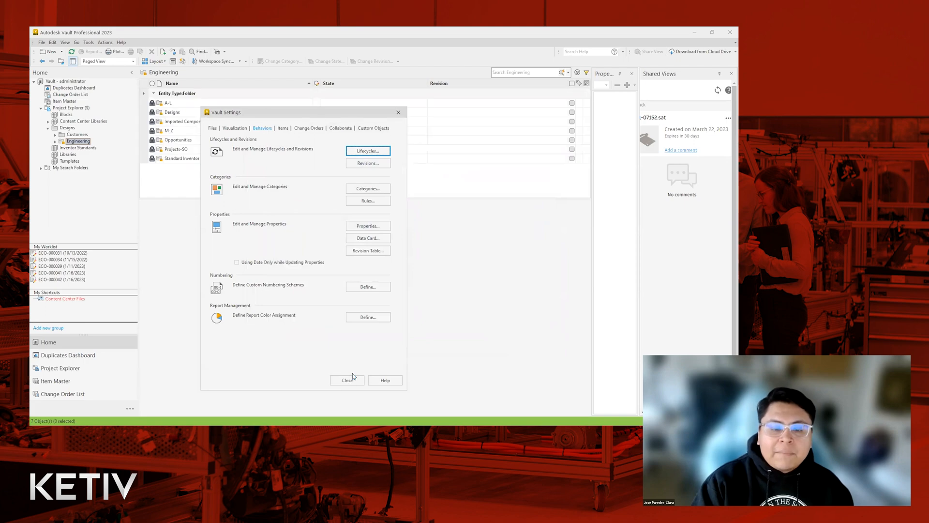
{"action": "left_click", "coordinate": [347, 379]}
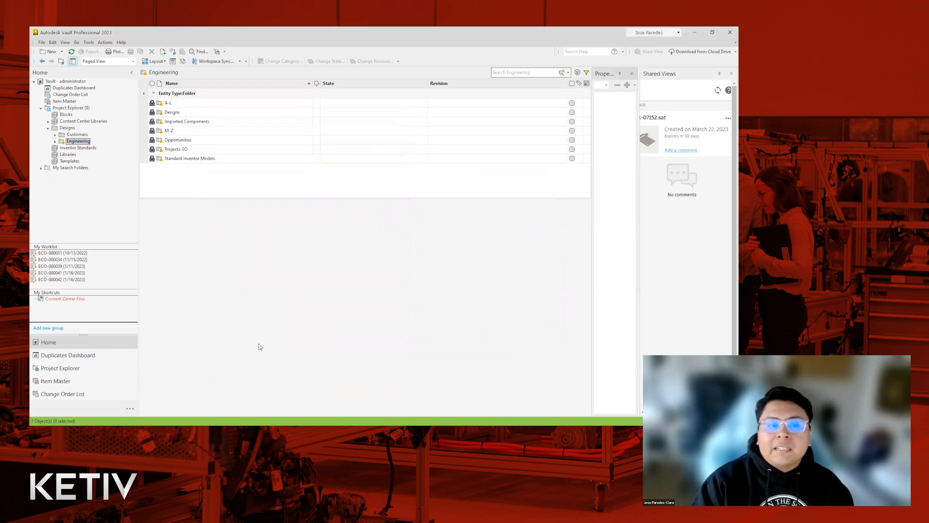
Log out of the administrator account and log in to Vault as partner company with the account password.
{"action": "left_click", "coordinate": [42, 42]}
{"action": "left_click", "coordinate": [71, 94]}
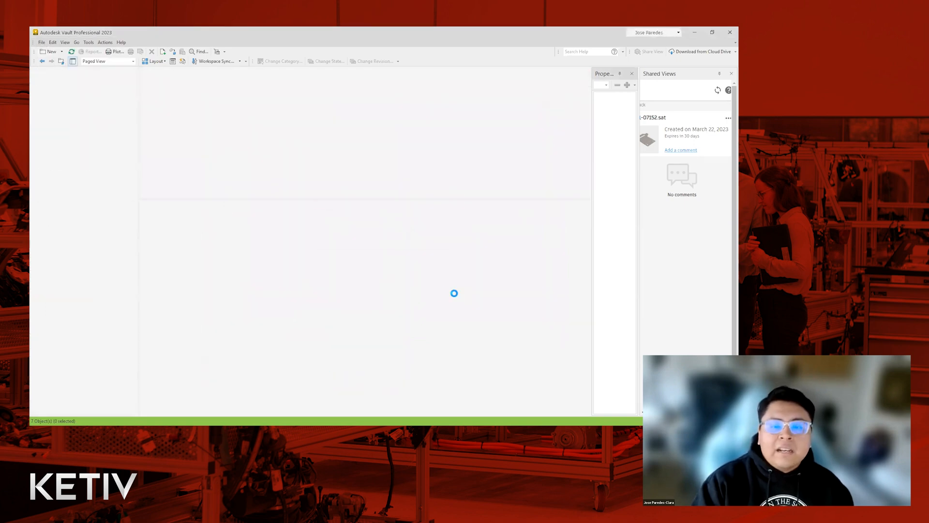
{"action": "left_click", "coordinate": [379, 243]}
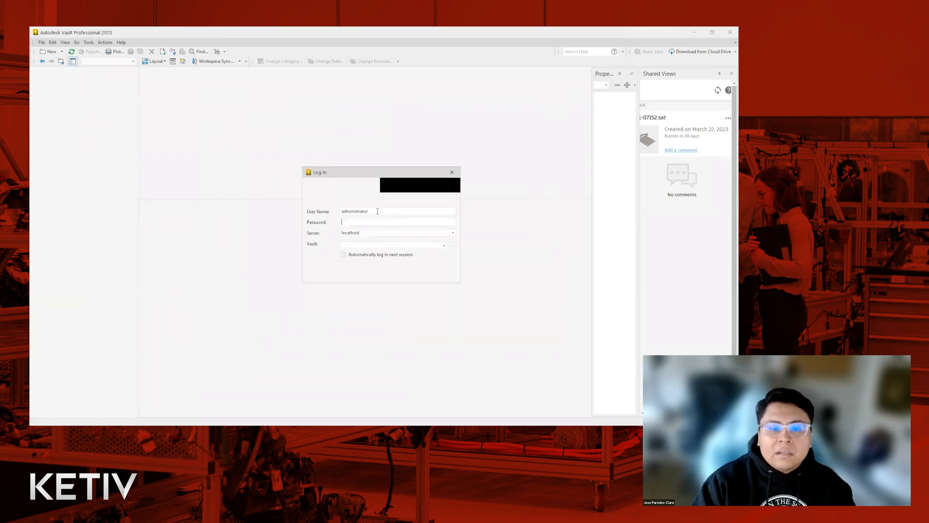
{"action": "type", "text": "partner"}
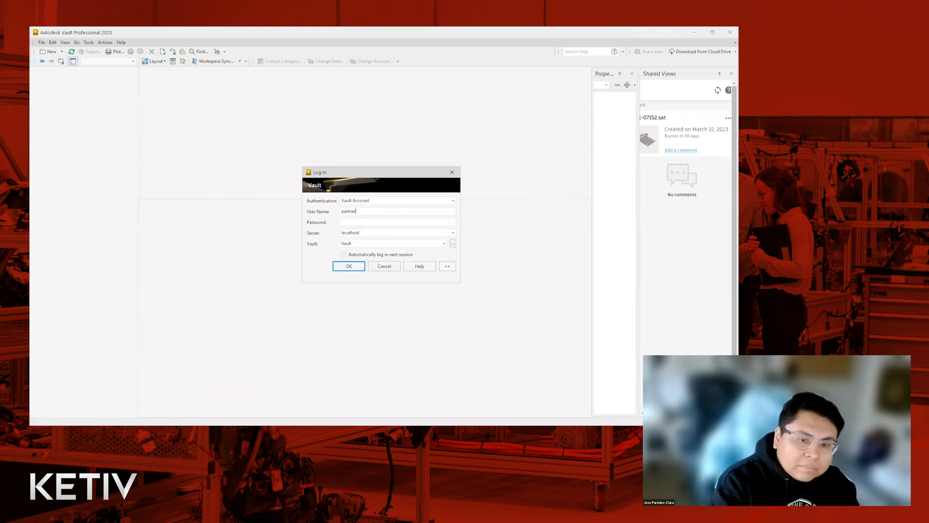
{"action": "type", "text": " compan"}
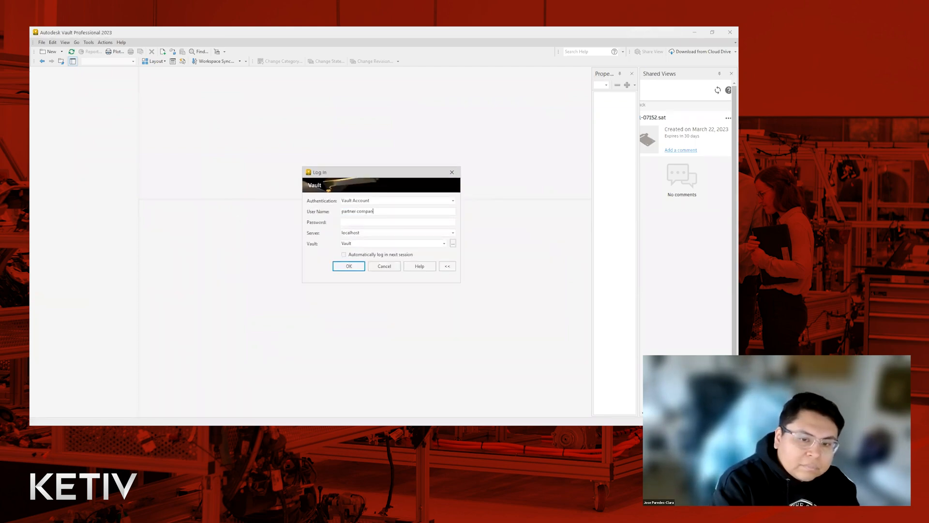
{"action": "type", "text": "y"}
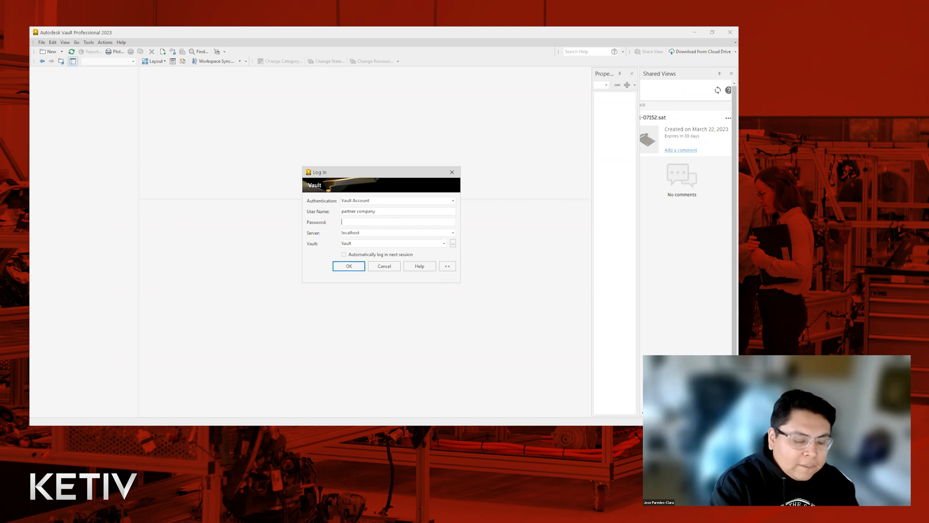
{"action": "type", "text": "************"}
{"action": "key", "text": "Return"}
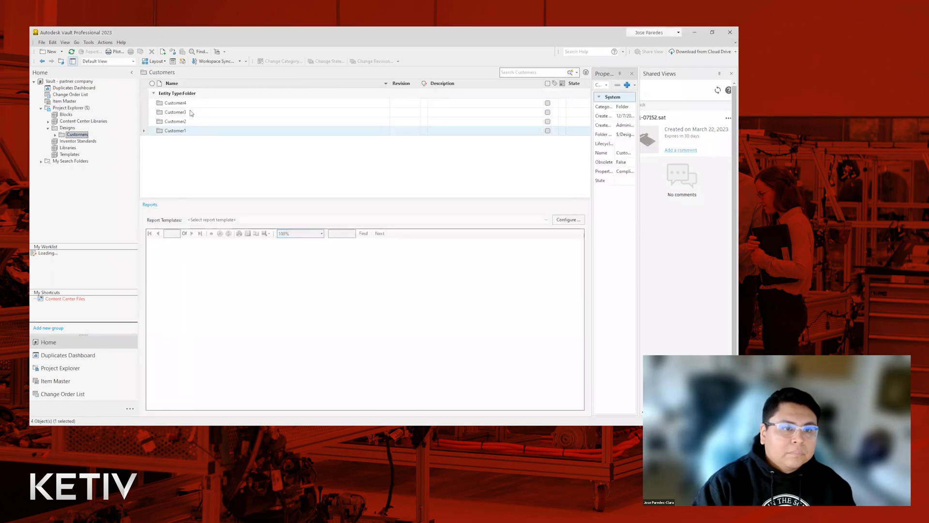
Check the lifecycle definition of Copy of 100122.ipt in Customer2 and demo05.dwg in Customer3, closing Shared Views and widening the properties display.
{"action": "double_click", "coordinate": [184, 121]}
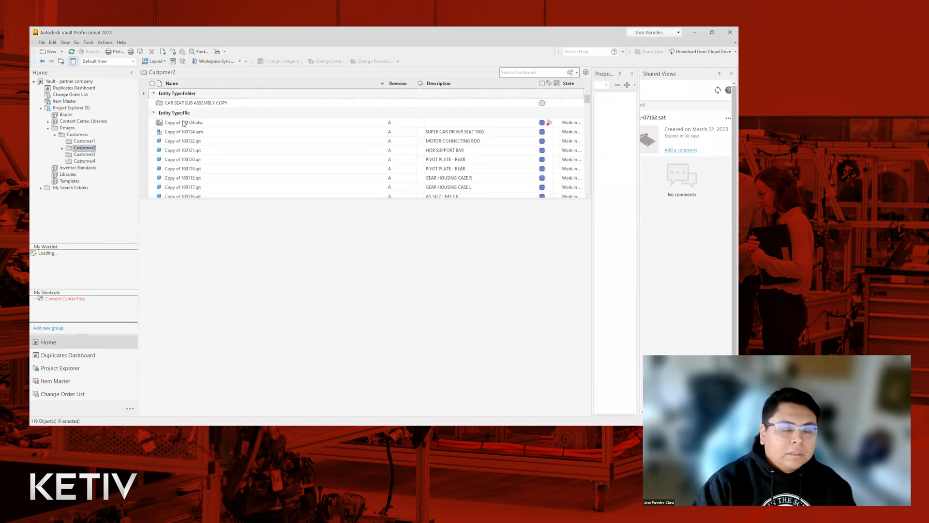
{"action": "left_click", "coordinate": [209, 124]}
{"action": "left_click", "coordinate": [218, 143]}
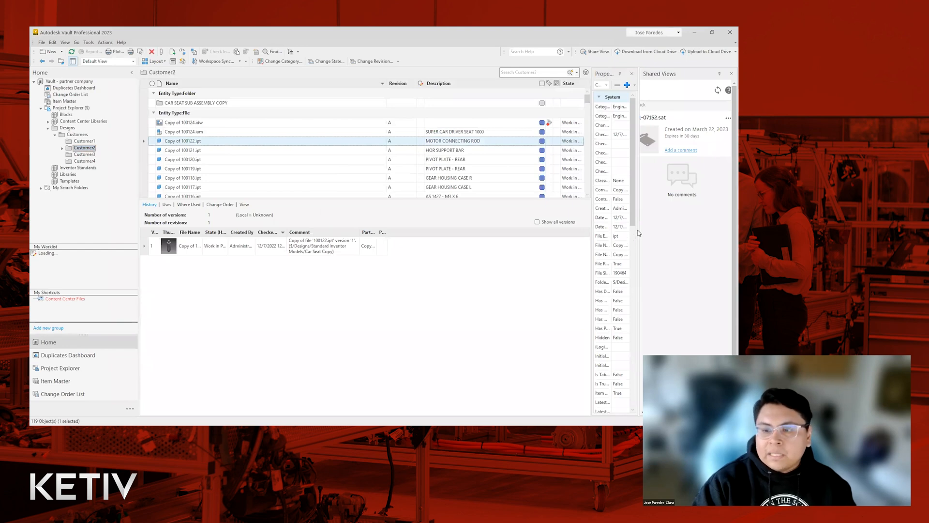
{"action": "left_click", "coordinate": [731, 73]}
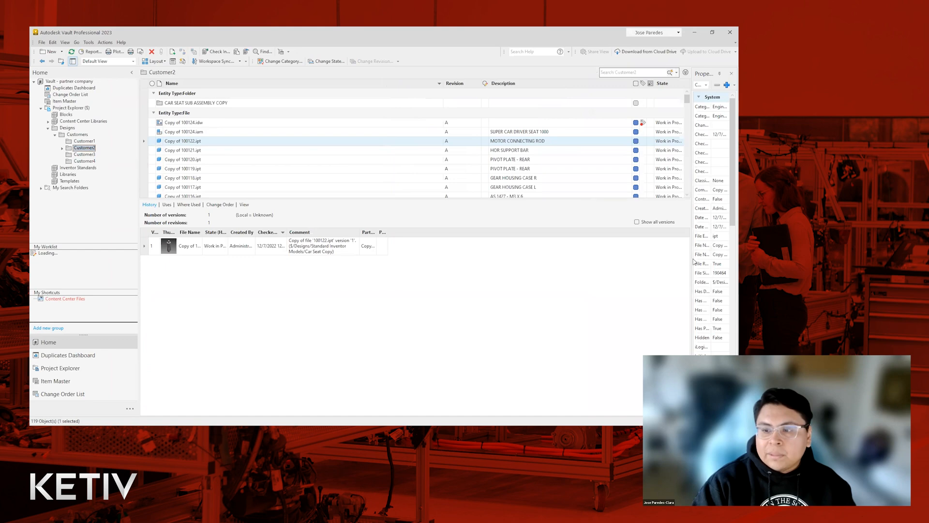
{"action": "left_click_drag", "start_coordinate": [689, 255], "coordinate": [594, 263]}
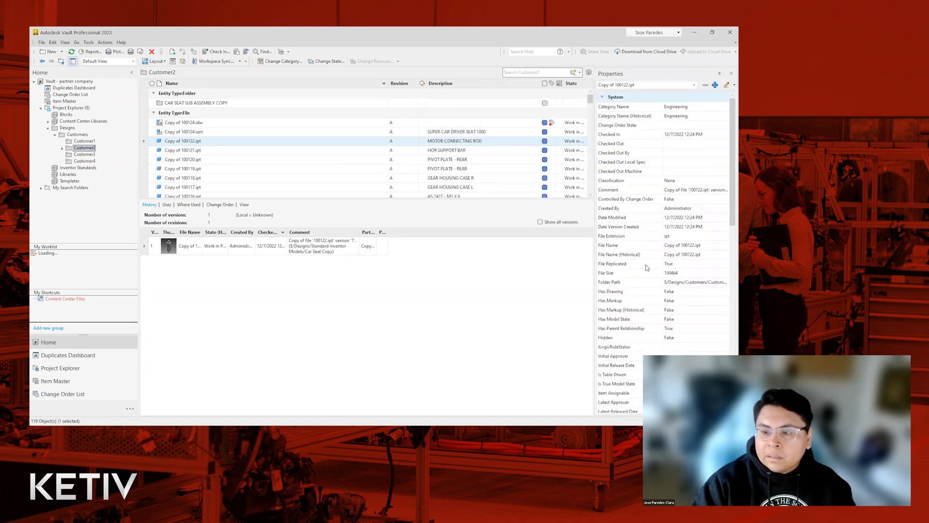
{"action": "scroll", "coordinate": [700, 227], "scroll_direction": "down", "scroll_amount": 4}
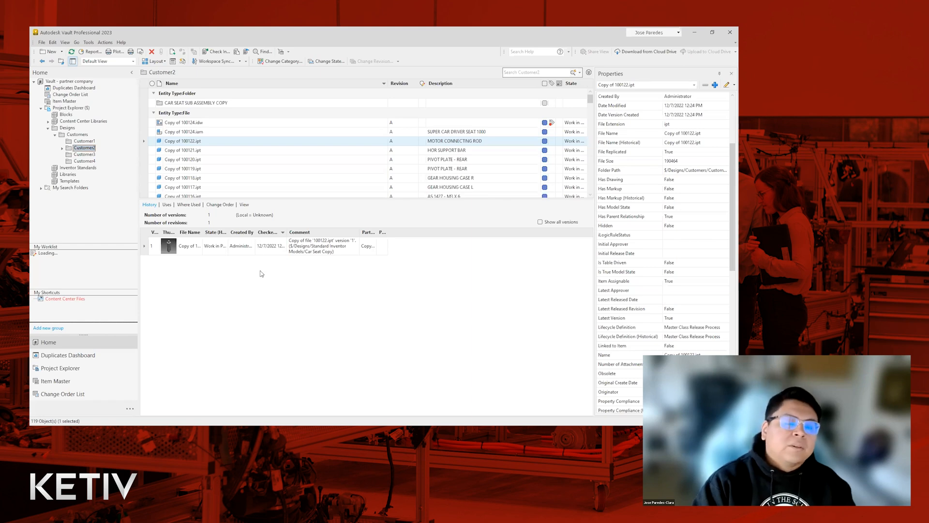
{"action": "left_click", "coordinate": [85, 154]}
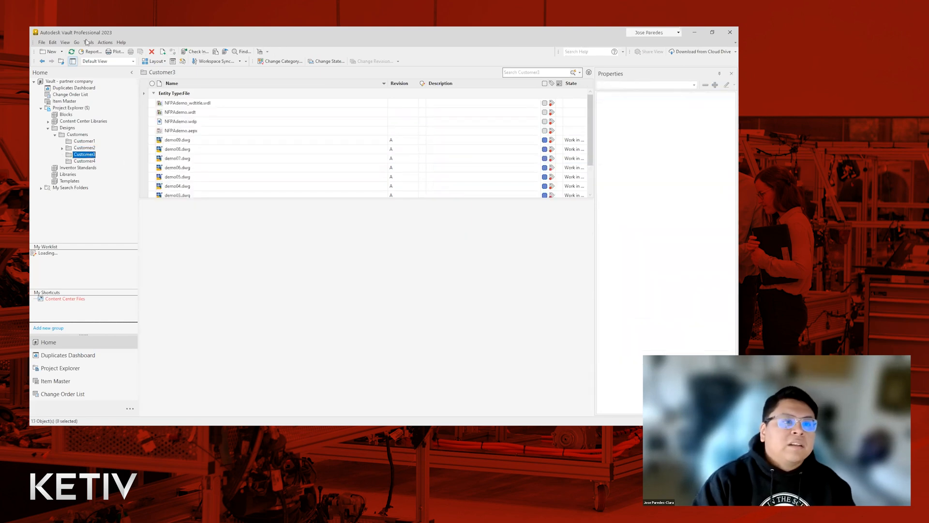
{"action": "left_click", "coordinate": [151, 177]}
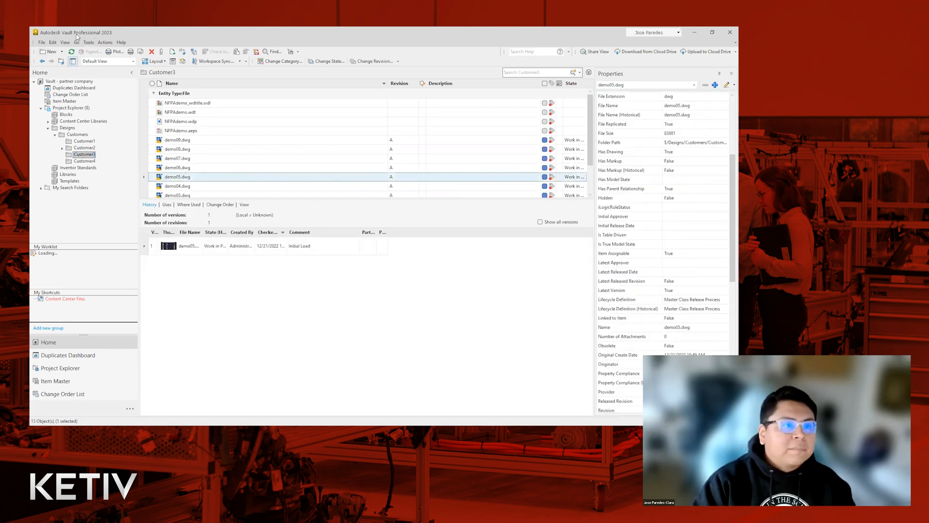
Open the lifecycle definitions from the behavior options in Vault Settings as partner company.
{"action": "left_click", "coordinate": [42, 43]}
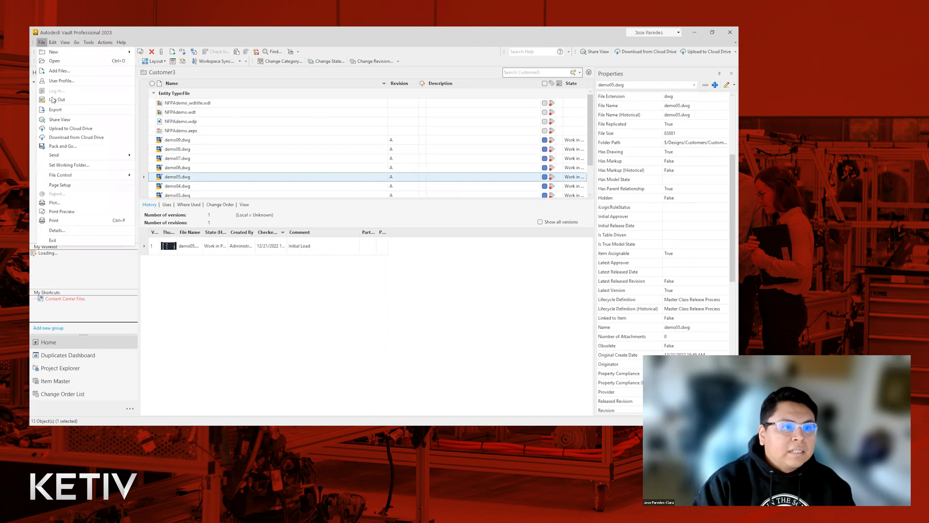
{"action": "left_click", "coordinate": [92, 44]}
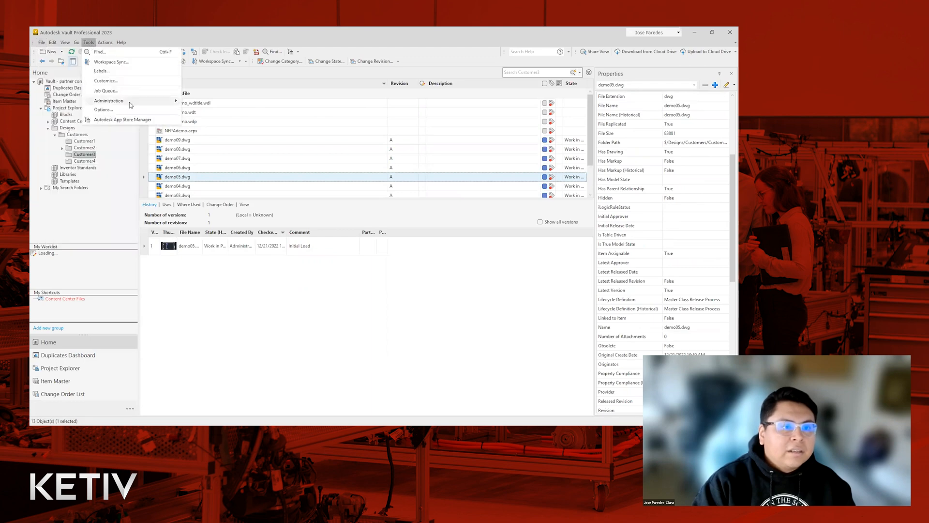
{"action": "left_click", "coordinate": [195, 102]}
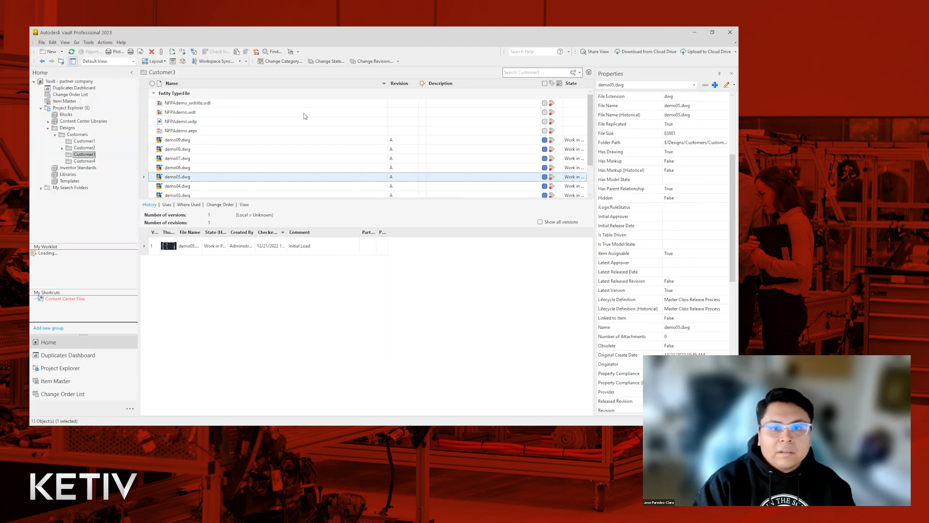
{"action": "left_click", "coordinate": [260, 129]}
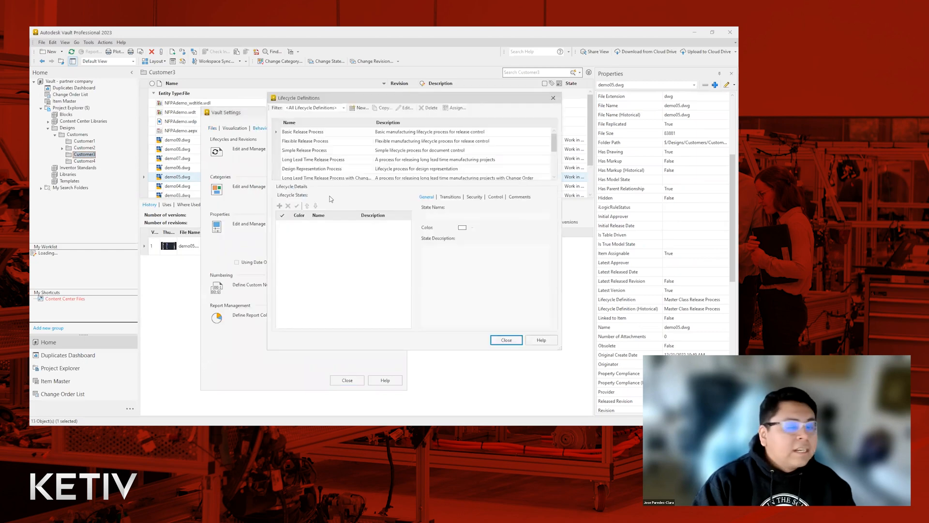
Try to view the state security of the Master Class Release Process definition, cancelling the edit and closing Vault Settings.
{"action": "scroll", "coordinate": [370, 165], "scroll_direction": "down", "scroll_amount": 2}
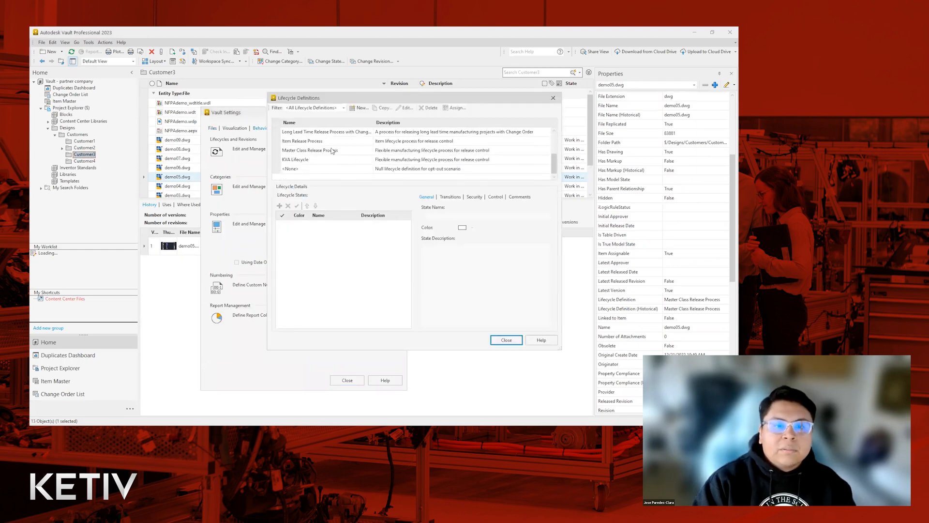
{"action": "left_click", "coordinate": [337, 151]}
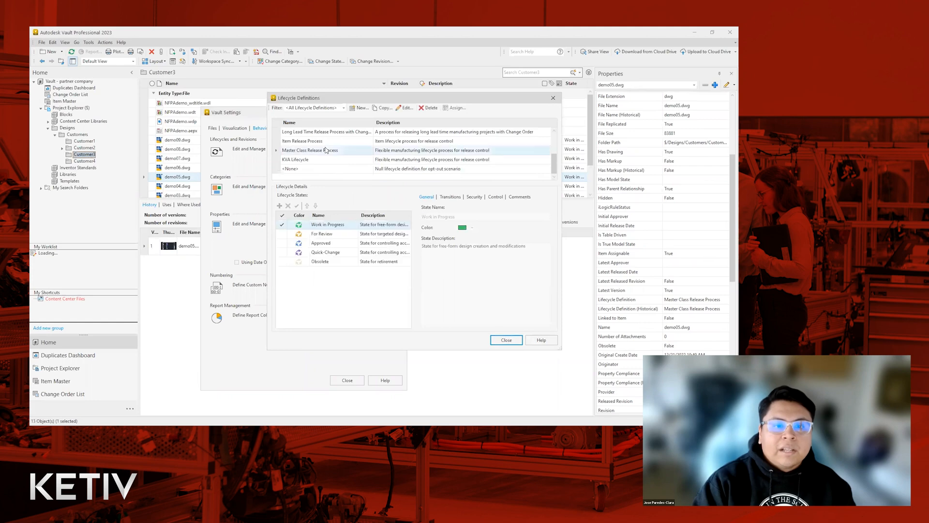
{"action": "left_click", "coordinate": [405, 109]}
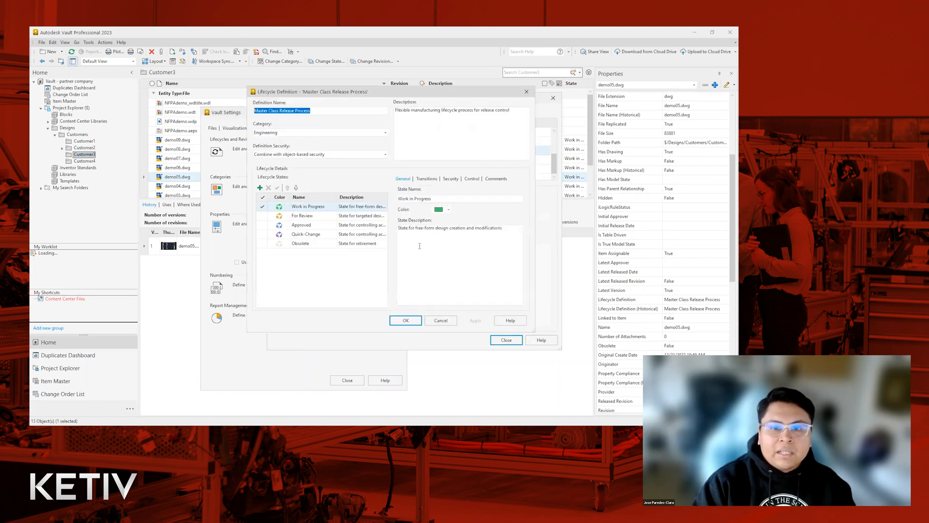
{"action": "left_click", "coordinate": [451, 179]}
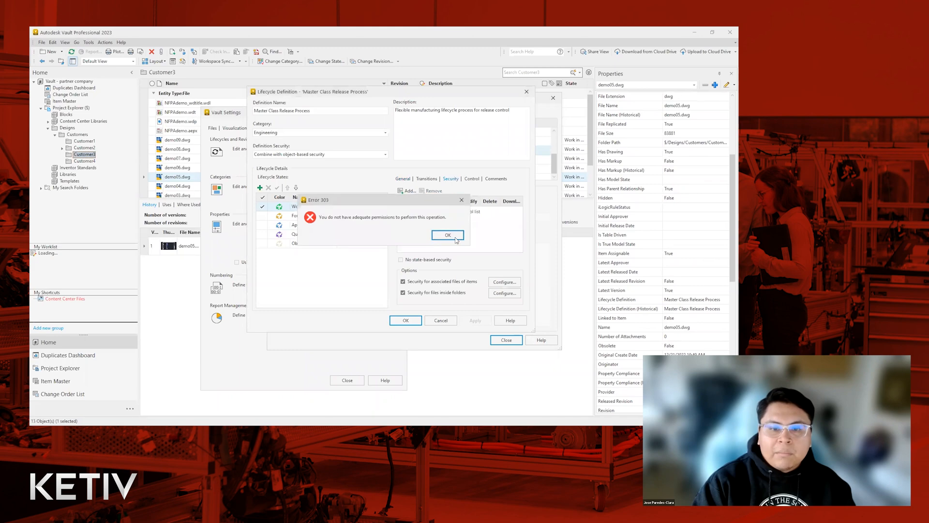
{"action": "left_click", "coordinate": [448, 235]}
{"action": "left_click", "coordinate": [441, 321]}
{"action": "left_click", "coordinate": [508, 341]}
{"action": "left_click", "coordinate": [400, 113]}
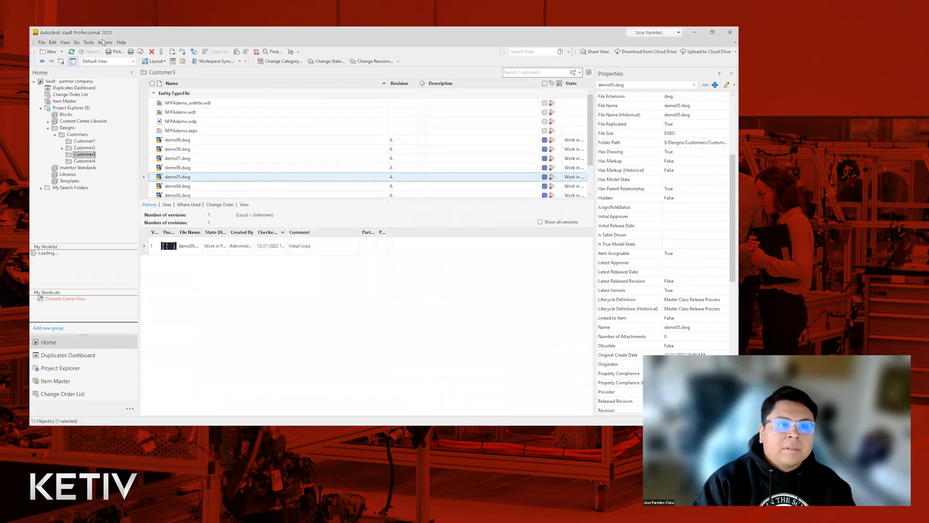
Log out of the partner company account and log in to Vault as administrator.
{"action": "left_click", "coordinate": [41, 43]}
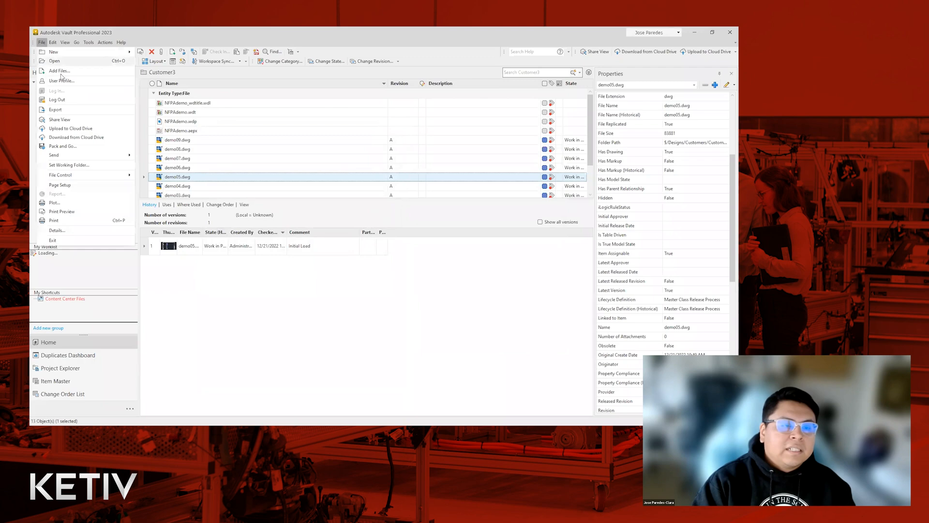
{"action": "left_click", "coordinate": [67, 103]}
{"action": "left_click", "coordinate": [356, 244]}
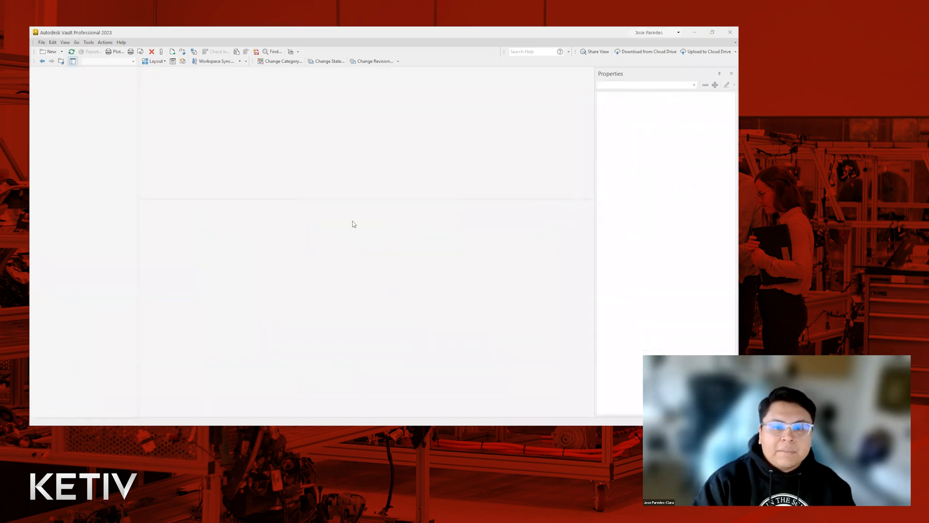
{"action": "key", "text": "ctrl+a"}
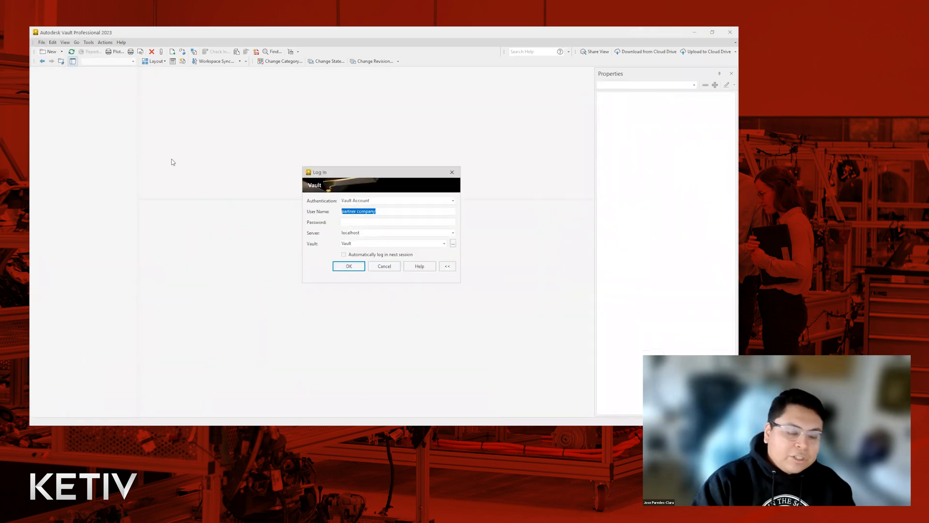
{"action": "type", "text": "administrator"}
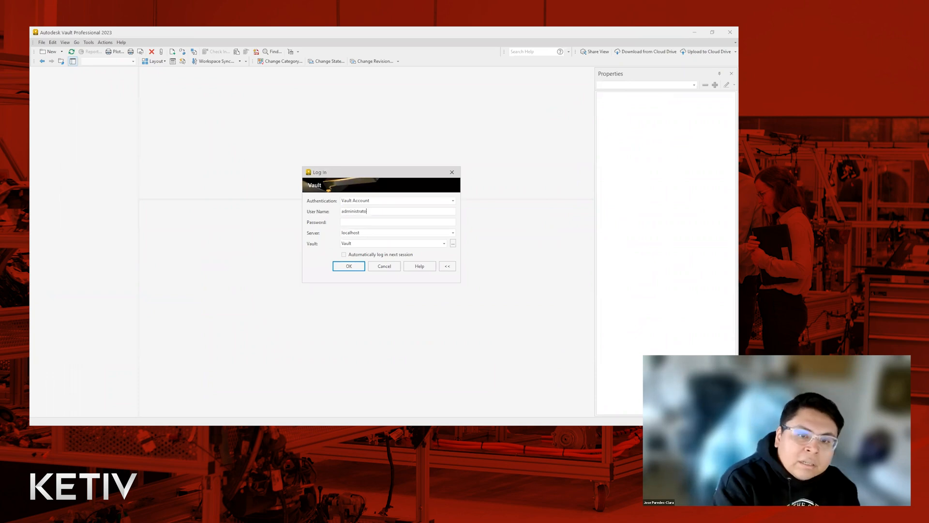
{"action": "key", "text": "Return"}
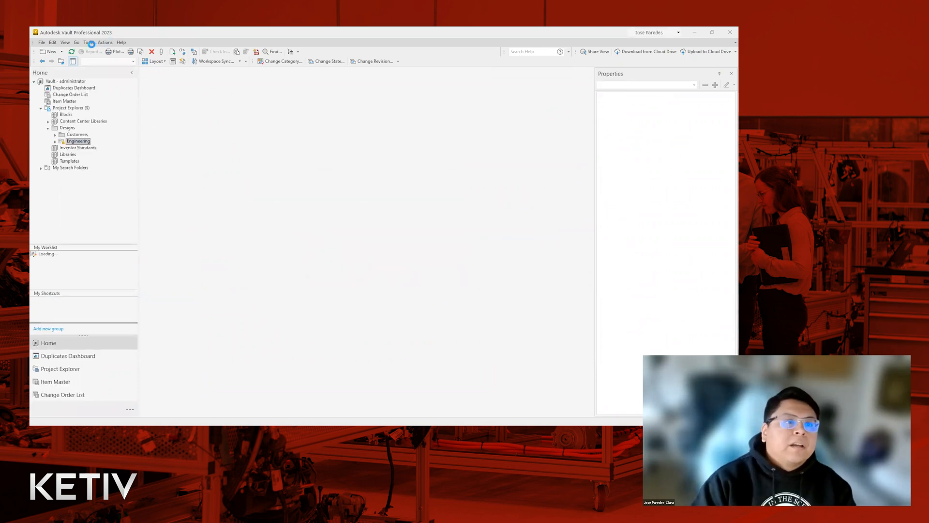
Open the lifecycle definitions from the behavior options in Vault Settings as administrator.
{"action": "left_click", "coordinate": [88, 42]}
{"action": "mouse_move", "coordinate": [145, 101]}
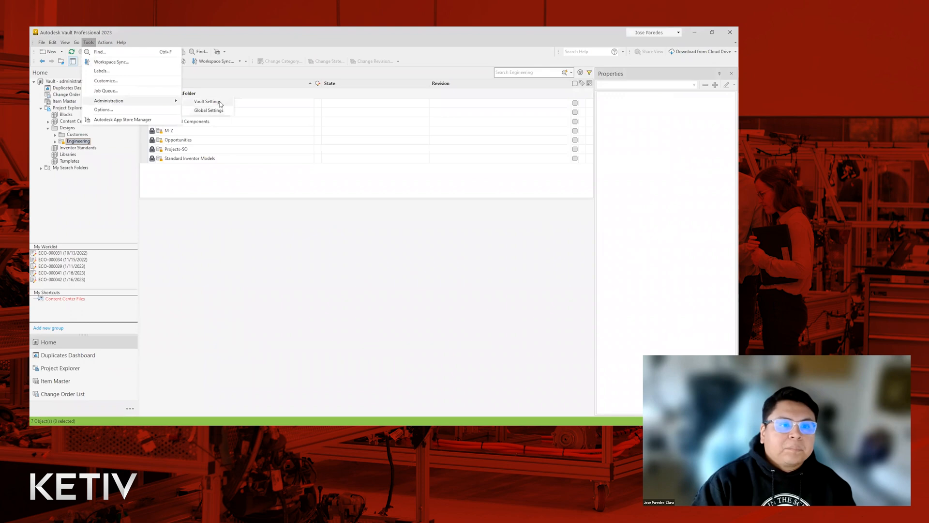
{"action": "left_click", "coordinate": [198, 111]}
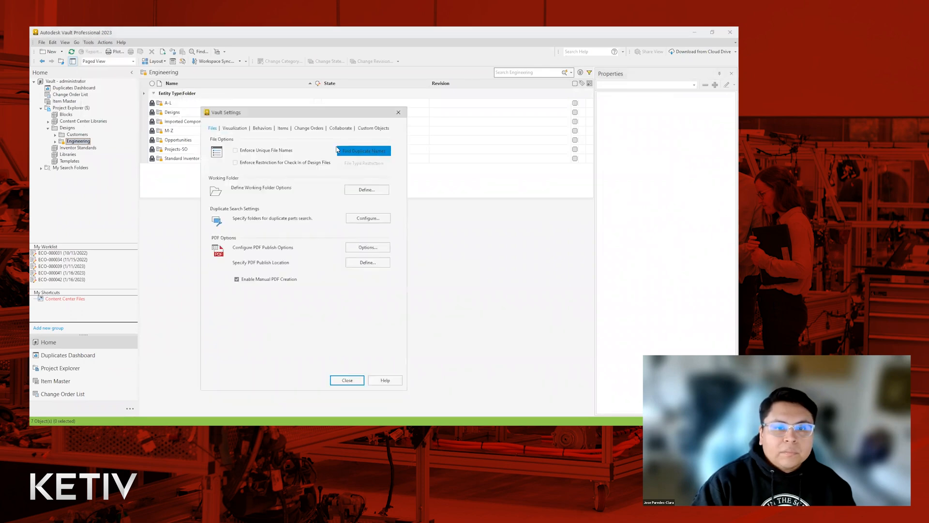
{"action": "left_click", "coordinate": [263, 128]}
{"action": "left_click", "coordinate": [368, 152]}
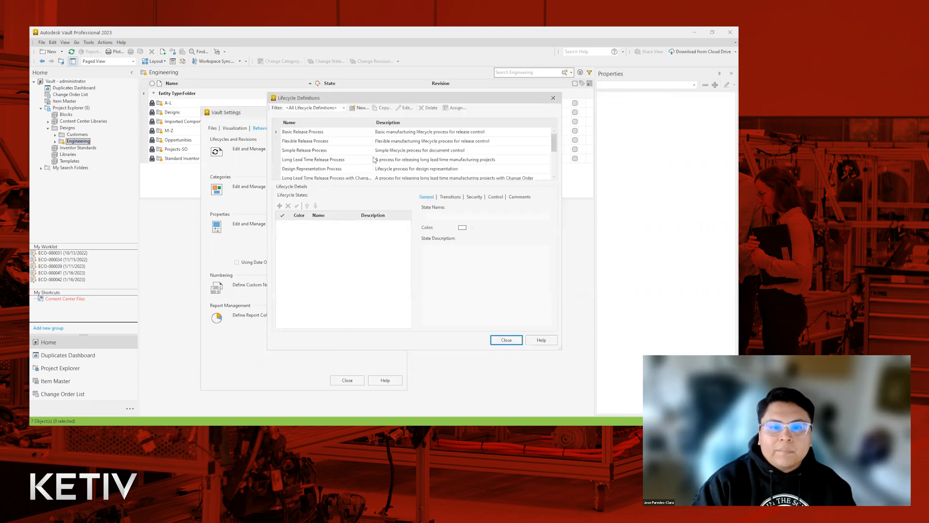
Open the Master Class Release Process definition for editing and show the security of its Work in Progress state.
{"action": "scroll", "coordinate": [373, 171], "scroll_direction": "down", "scroll_amount": 1}
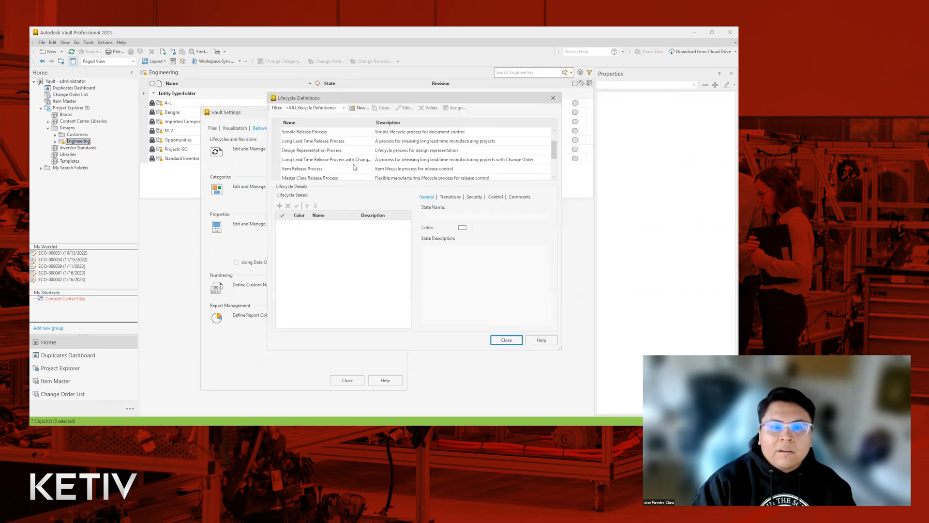
{"action": "left_click", "coordinate": [329, 178]}
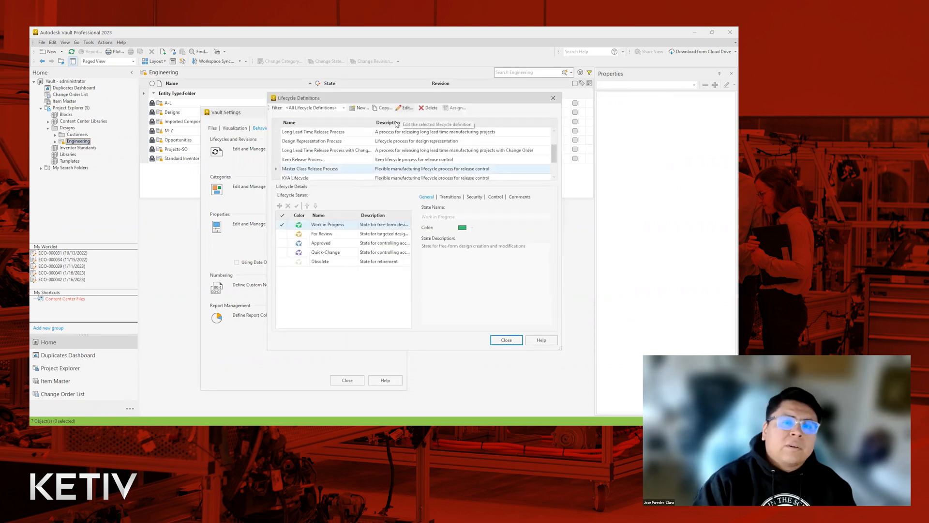
{"action": "left_click", "coordinate": [404, 107]}
{"action": "left_click", "coordinate": [450, 179]}
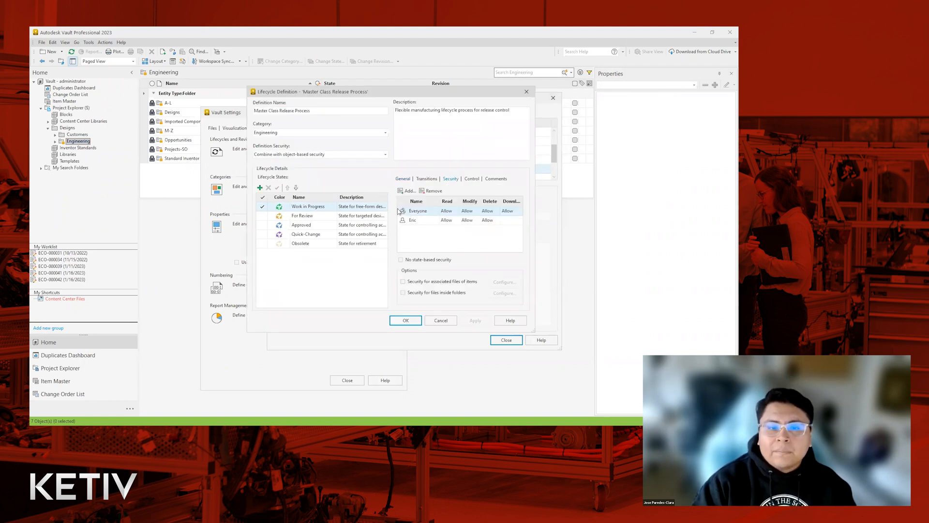
Remove Everyone from the Work in Progress state security and add the Engineering group as a member.
{"action": "left_click", "coordinate": [432, 190]}
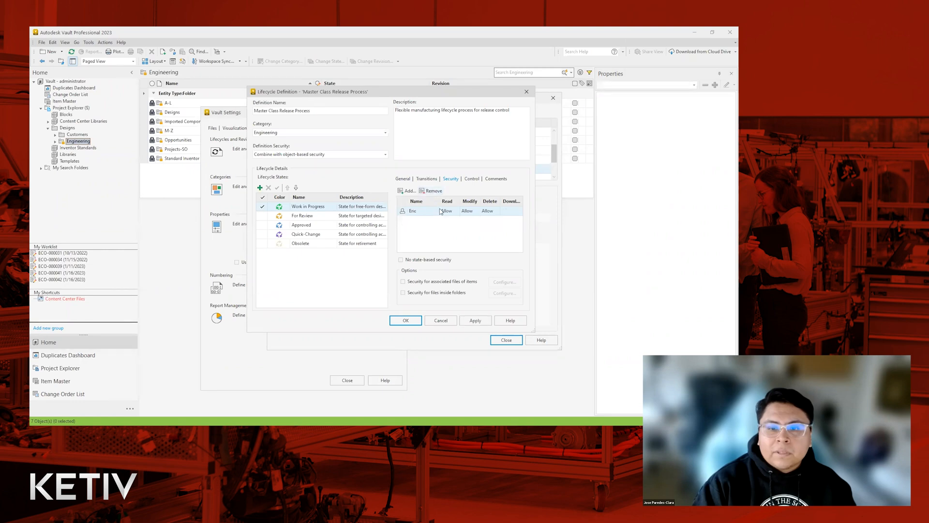
{"action": "left_click", "coordinate": [408, 190]}
{"action": "scroll", "coordinate": [333, 275], "scroll_direction": "down", "scroll_amount": 2}
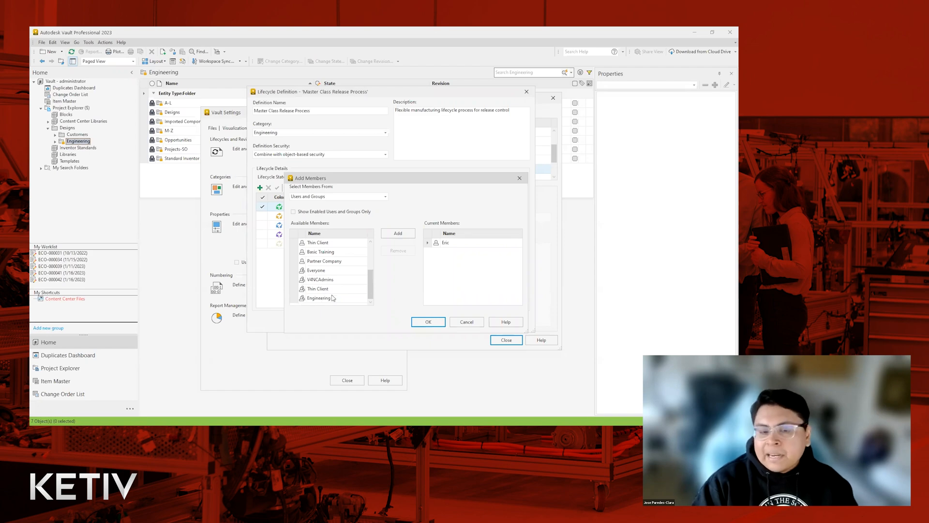
{"action": "double_click", "coordinate": [339, 297]}
{"action": "left_click", "coordinate": [427, 322]}
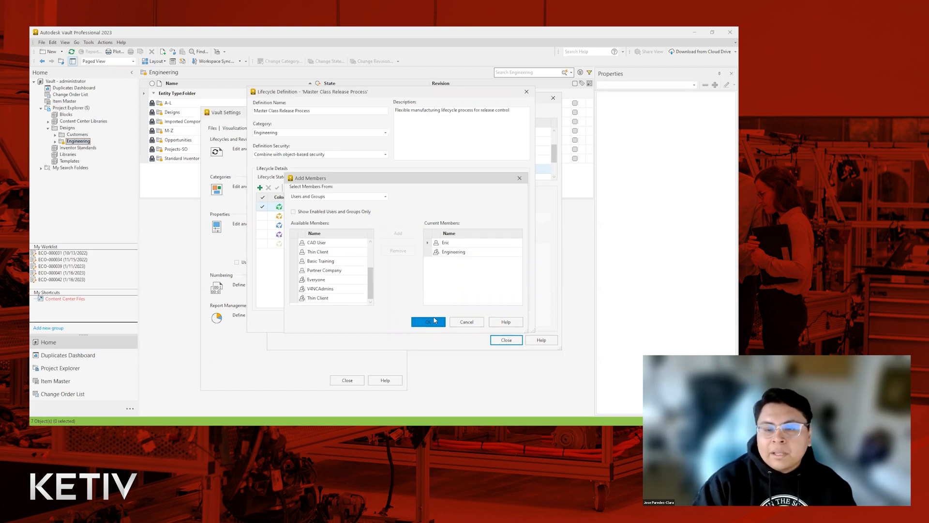
Set Modify to Allow for the Engineering group in Work in Progress, apply the definition and close the lifecycle and Vault Settings dialogs.
{"action": "left_click", "coordinate": [472, 221]}
{"action": "left_click", "coordinate": [468, 221]}
{"action": "left_click", "coordinate": [466, 229]}
{"action": "left_click", "coordinate": [474, 320]}
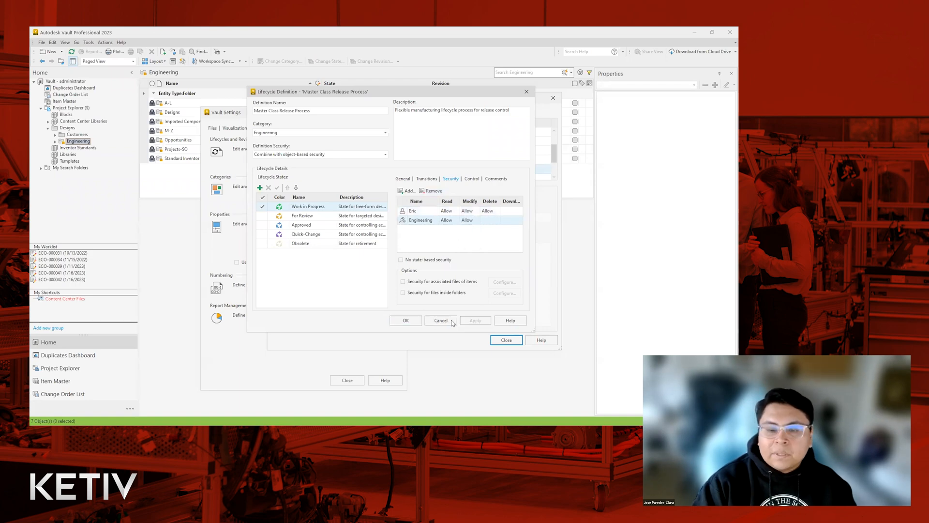
{"action": "left_click", "coordinate": [405, 320]}
{"action": "left_click", "coordinate": [506, 339]}
{"action": "left_click", "coordinate": [349, 380]}
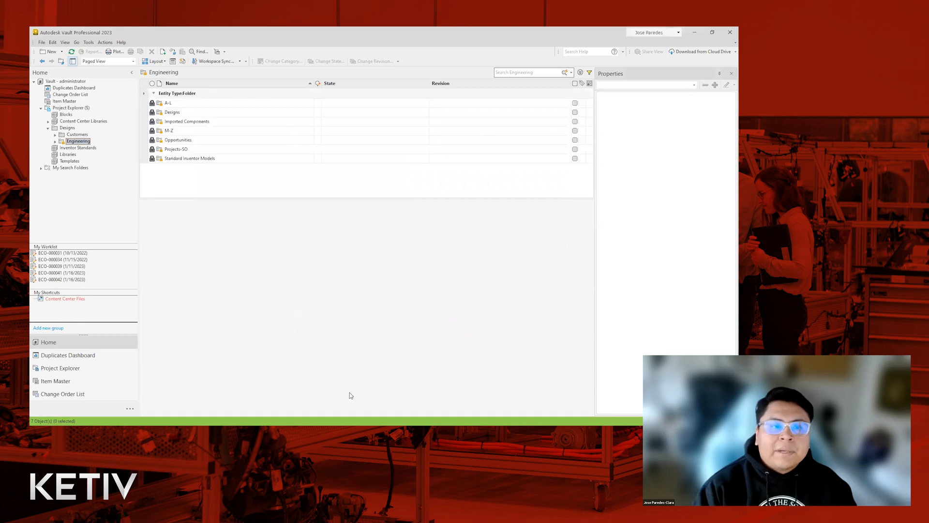
Log out of Vault and log back in with the administrator account.
{"action": "left_click", "coordinate": [41, 43]}
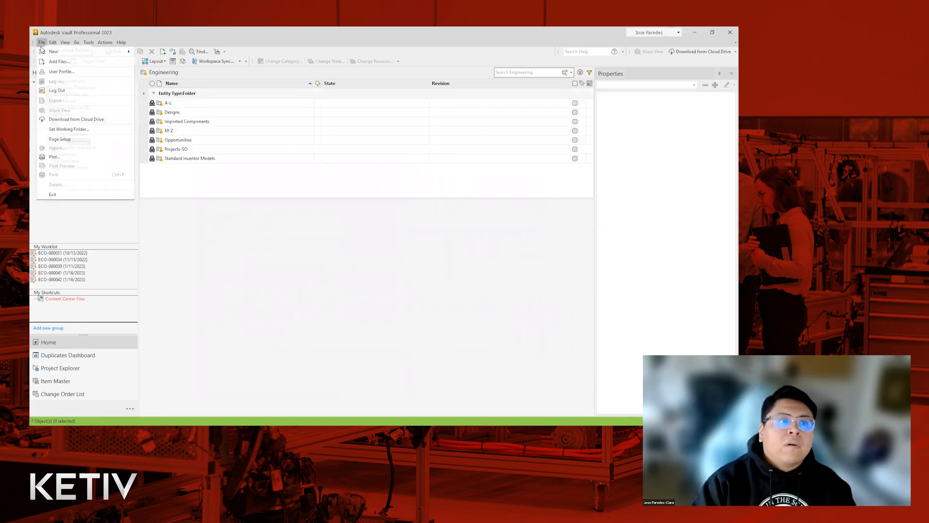
{"action": "left_click", "coordinate": [56, 90]}
{"action": "left_click", "coordinate": [367, 243]}
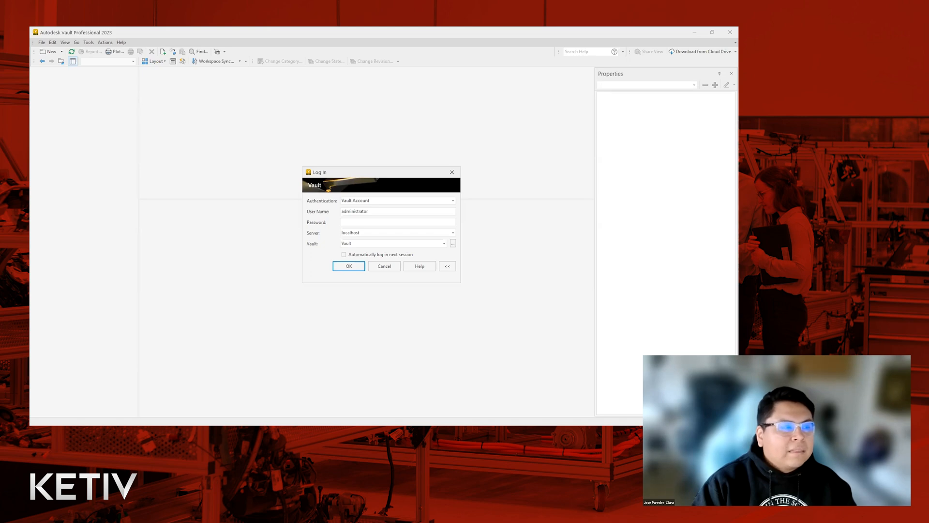
{"action": "left_click", "coordinate": [350, 267]}
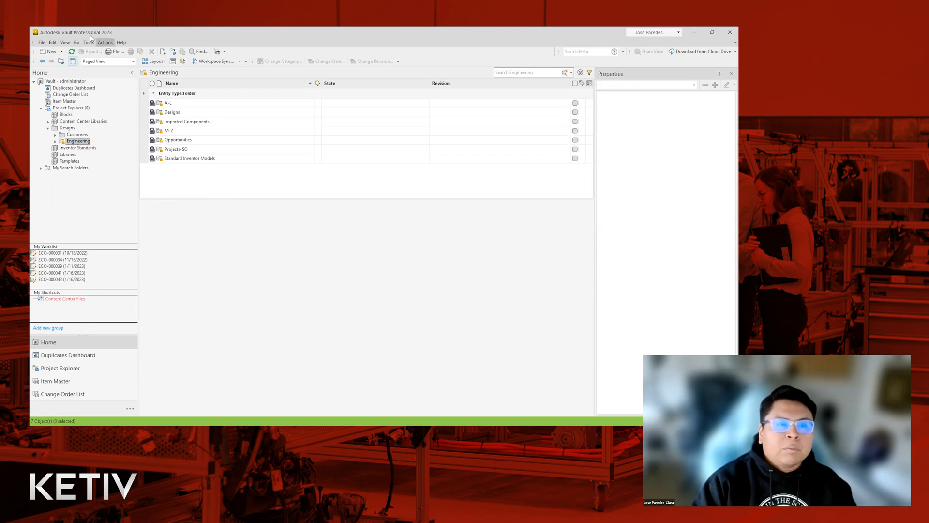
Examine the access locks on the files in Customer2 and the actions offered for Copy of 100122.ipt, and switch to the presentation slides.
{"action": "left_click", "coordinate": [77, 135]}
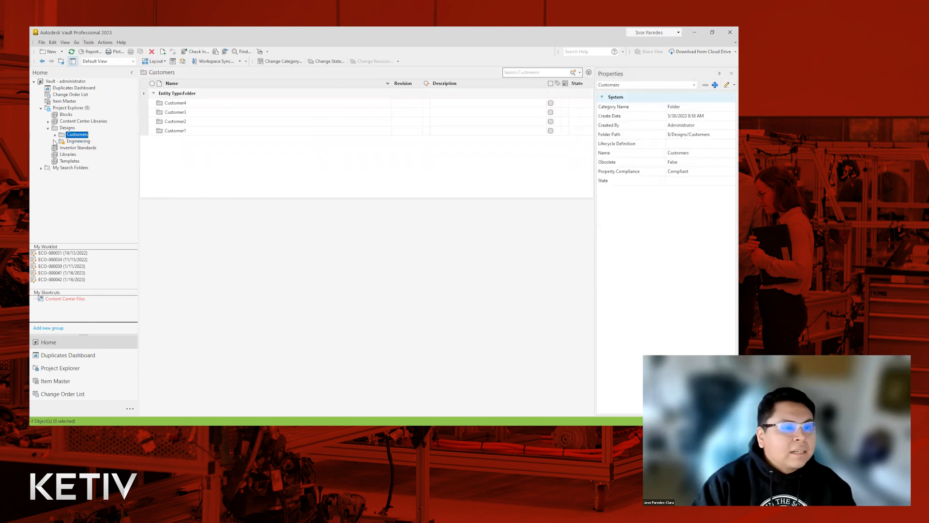
{"action": "double_click", "coordinate": [197, 122]}
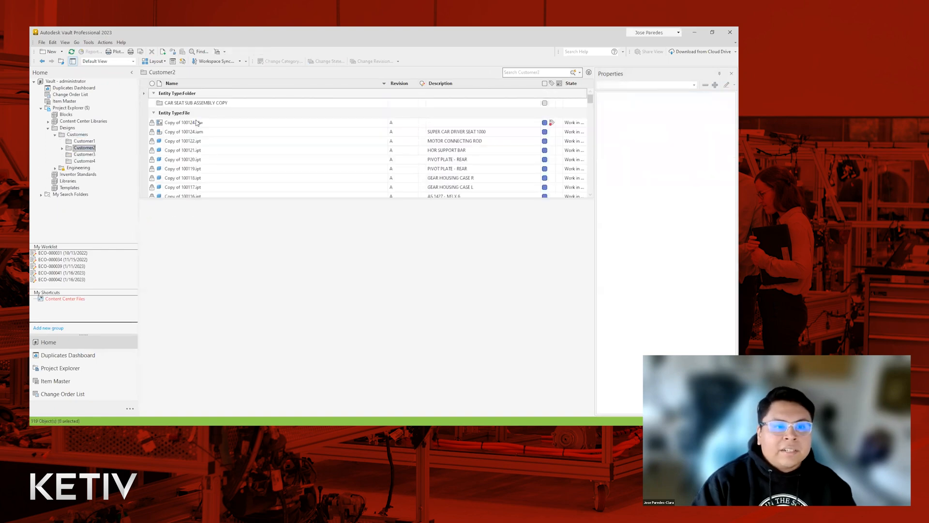
{"action": "left_click", "coordinate": [196, 122]}
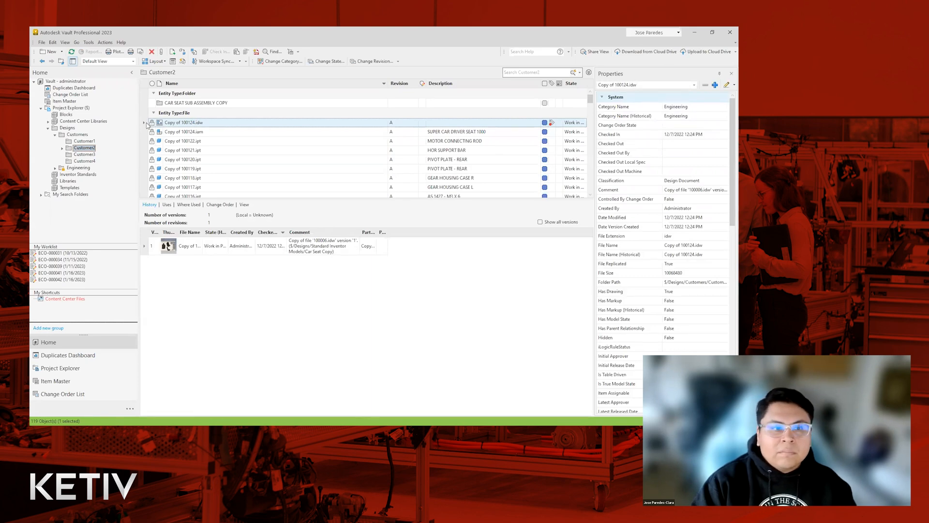
{"action": "mouse_move", "coordinate": [155, 123]}
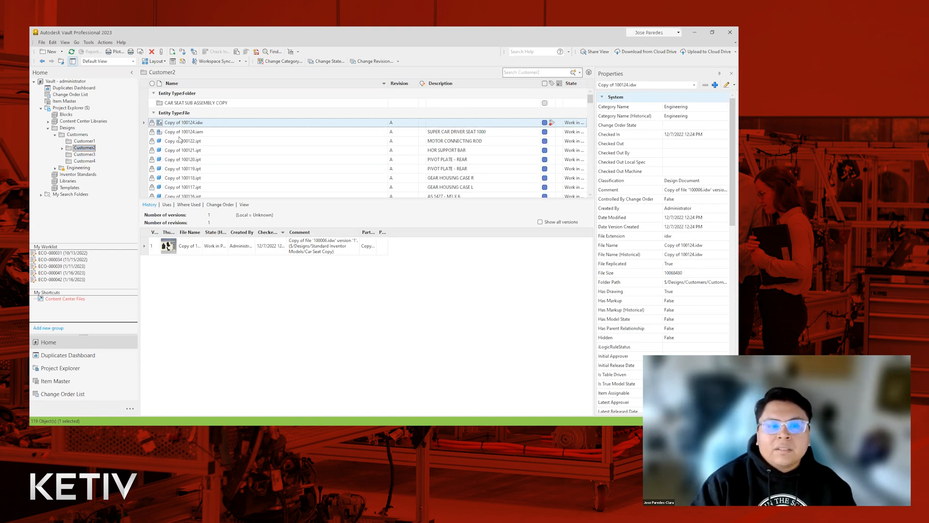
{"action": "right_click", "coordinate": [168, 141]}
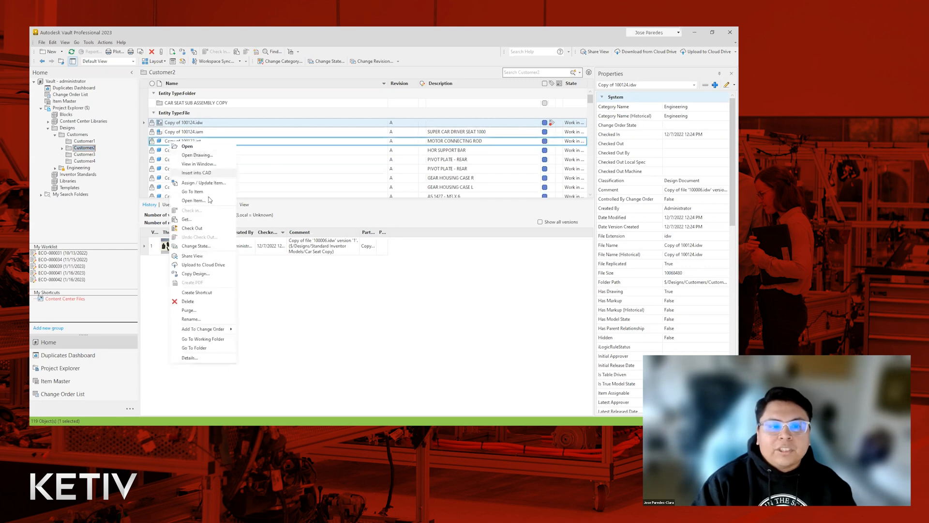
{"action": "left_click", "coordinate": [299, 169]}
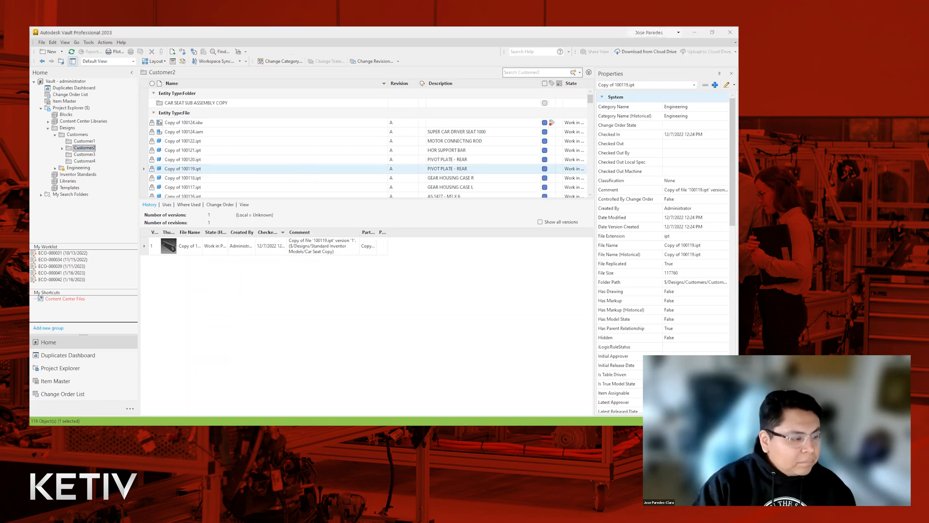
{"action": "key", "text": "alt+Tab"}
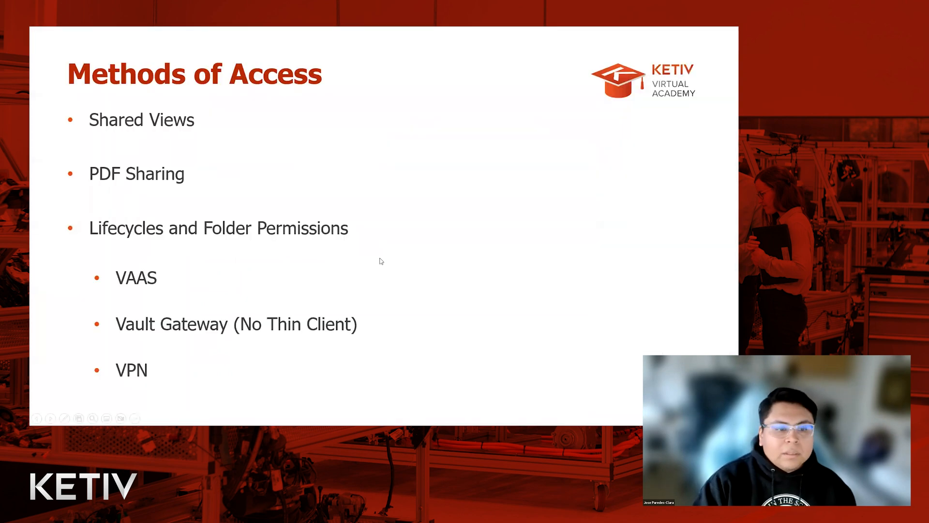